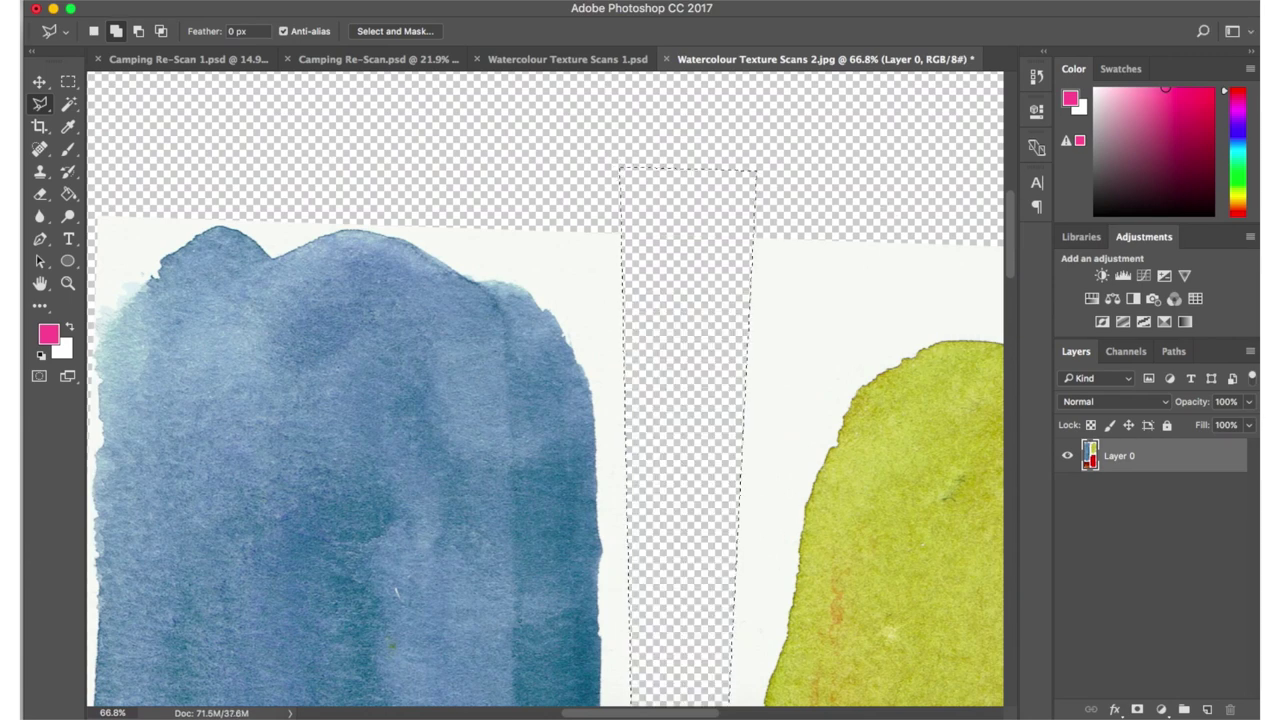
- Select the leftover off-white paper around the swatches with the Magic Wand at tolerance 32
key("w")
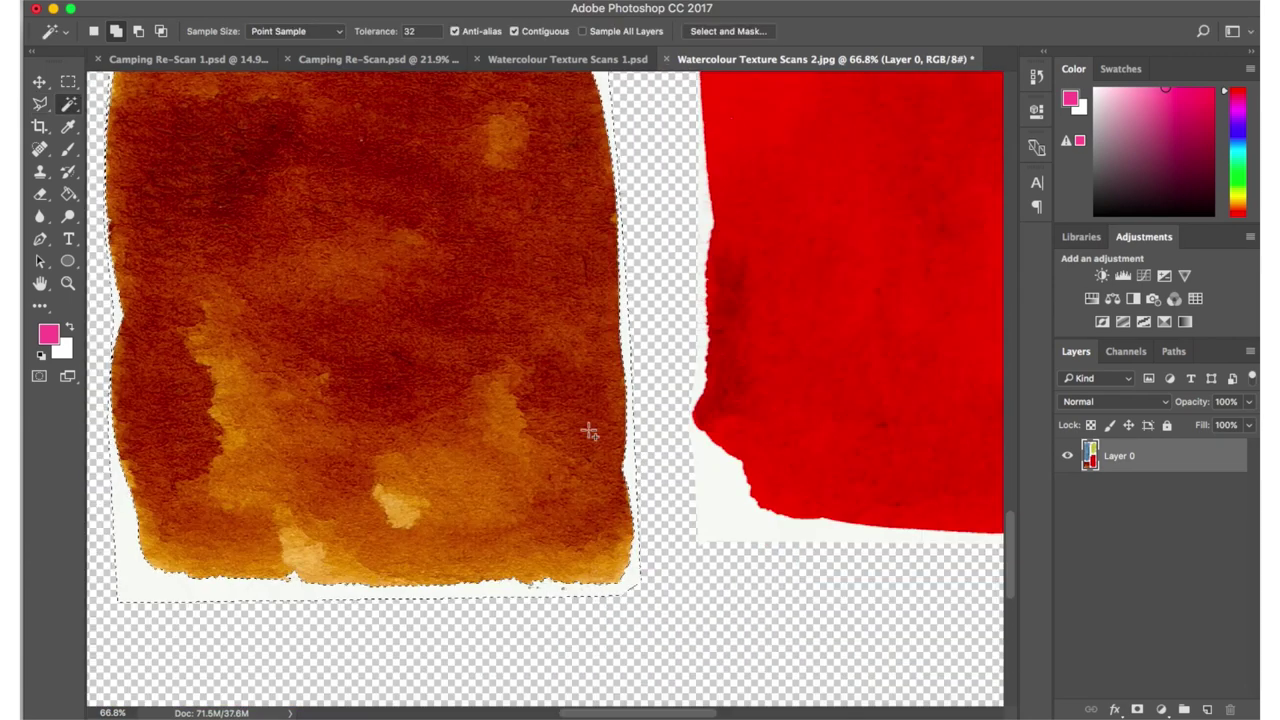
left_click(721, 508)
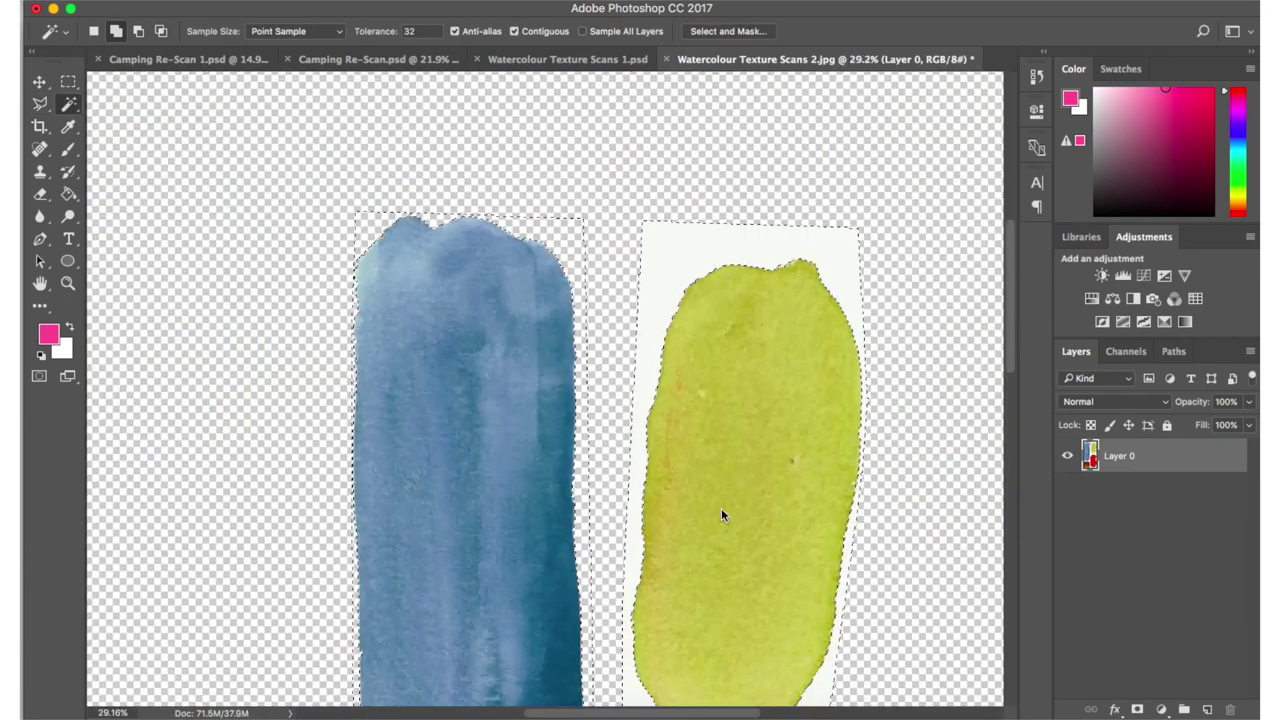
- Add a new layer beneath the swatches and fill it with the pink foreground colour
left_click(1207, 709)
key("ctrl+bracketleft")
key("g")
left_click(272, 177)
scroll(352, 261, "down", 10)
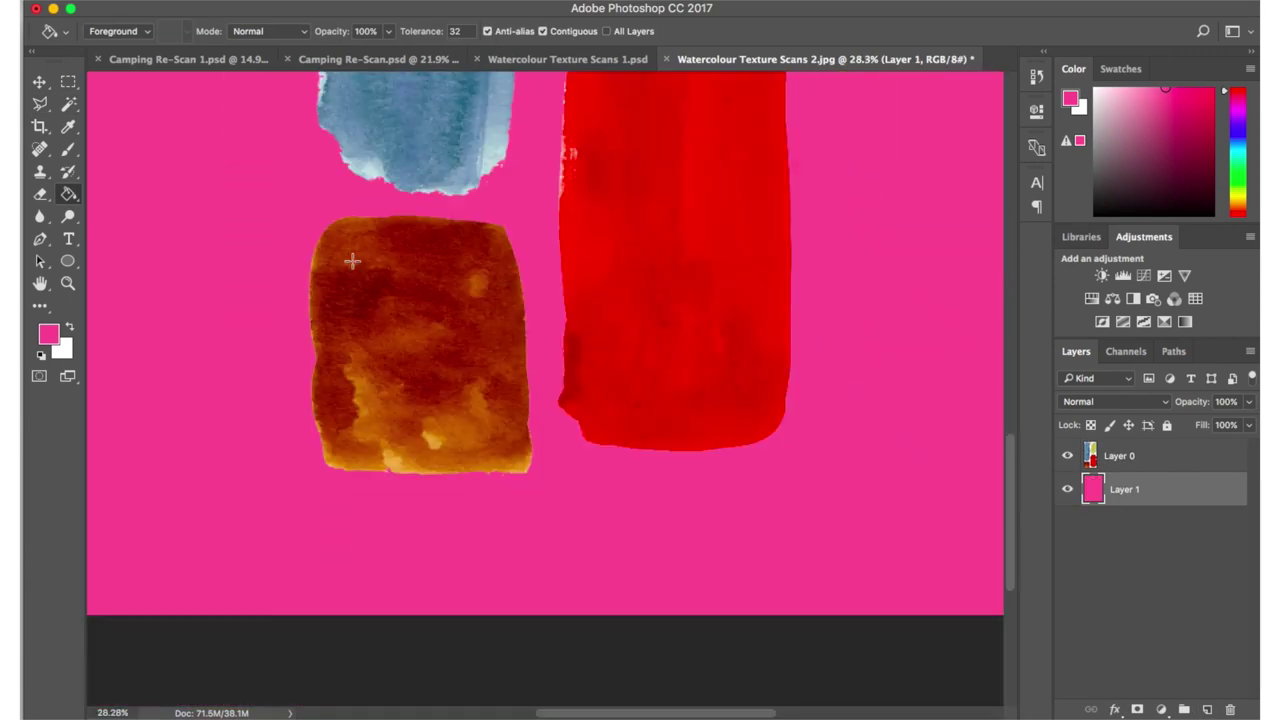
- Outline the brown swatch on Layer 0 with the Polygonal Lasso and cut it onto its own layer
left_click(1190, 457)
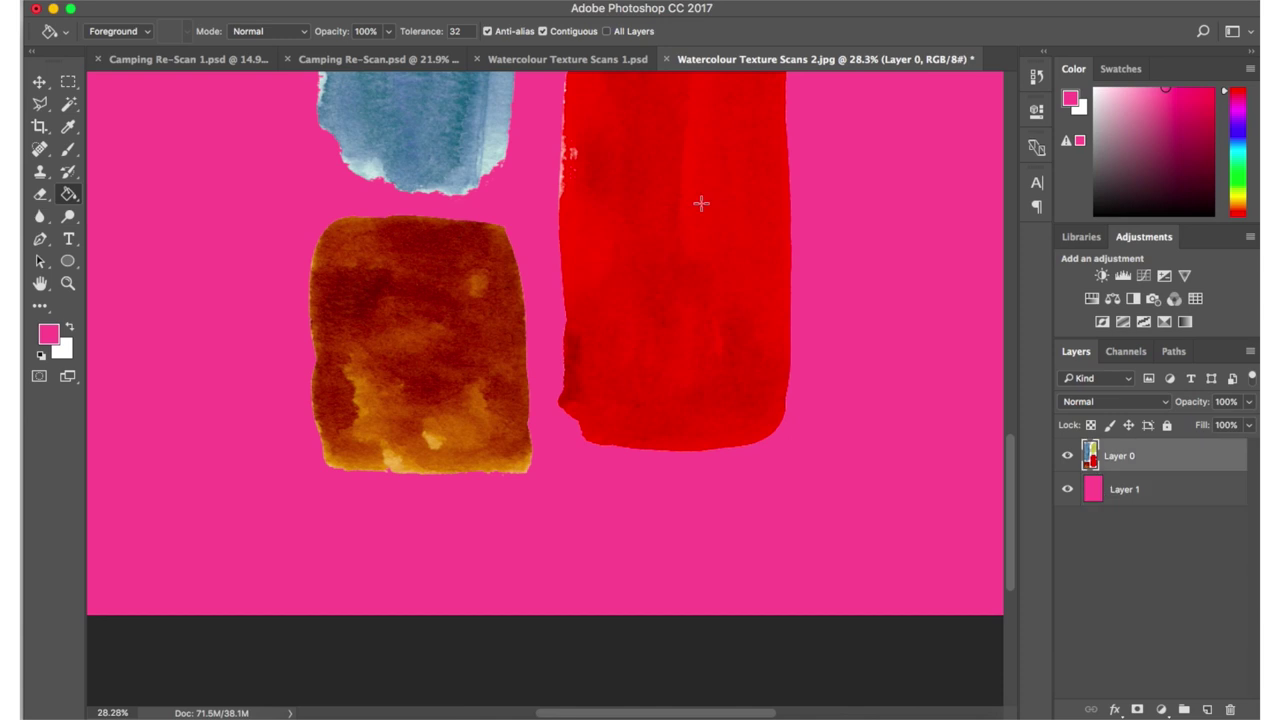
key("l")
left_click(296, 211)
left_click(302, 501)
left_click(552, 478)
left_click(523, 208)
left_click(296, 211)
right_click(373, 298)
left_click(424, 433)
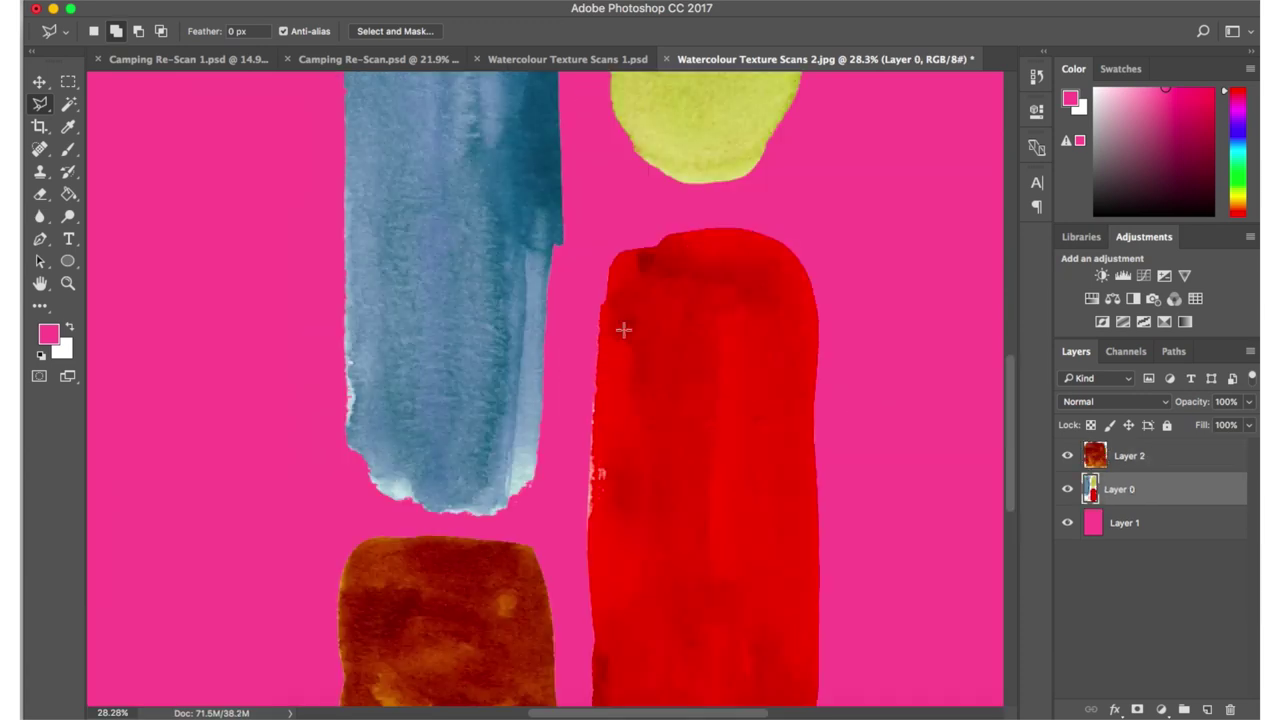
- Outline the red swatch with the Polygonal Lasso and cut it onto its own layer
left_click(602, 229)
scroll(570, 640, "down", 10)
left_click(554, 200)
scroll(803, 200, "up", 10)
left_click(794, 163)
left_click(566, 173)
right_click(698, 331)
left_click(824, 466)
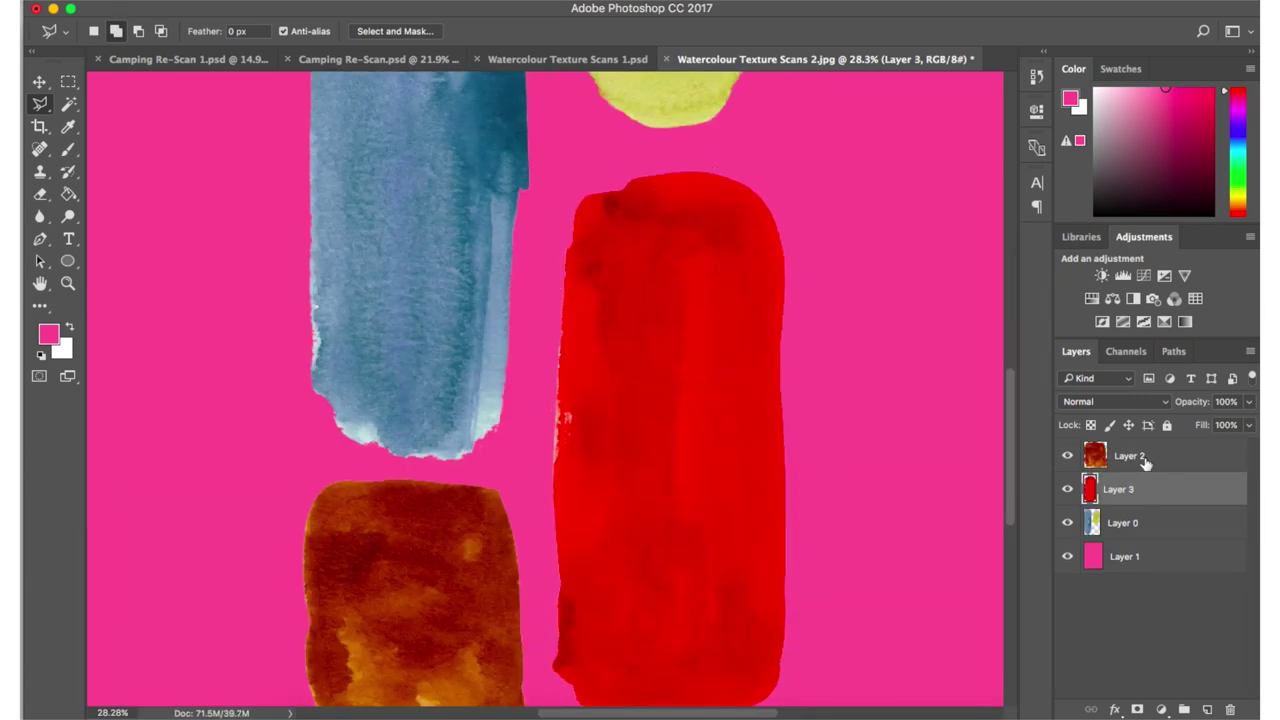
- Outline the blue swatch on Layer 0 and cut it onto its own layer
left_click(1123, 523)
scroll(545, 300, "down", 8)
left_click(465, 85)
left_click(470, 490)
left_click(465, 85)
right_click(491, 147)
left_click(570, 282)
- Outline the green swatch on Layer 0 and cut it onto its own layer
left_click(1122, 557)
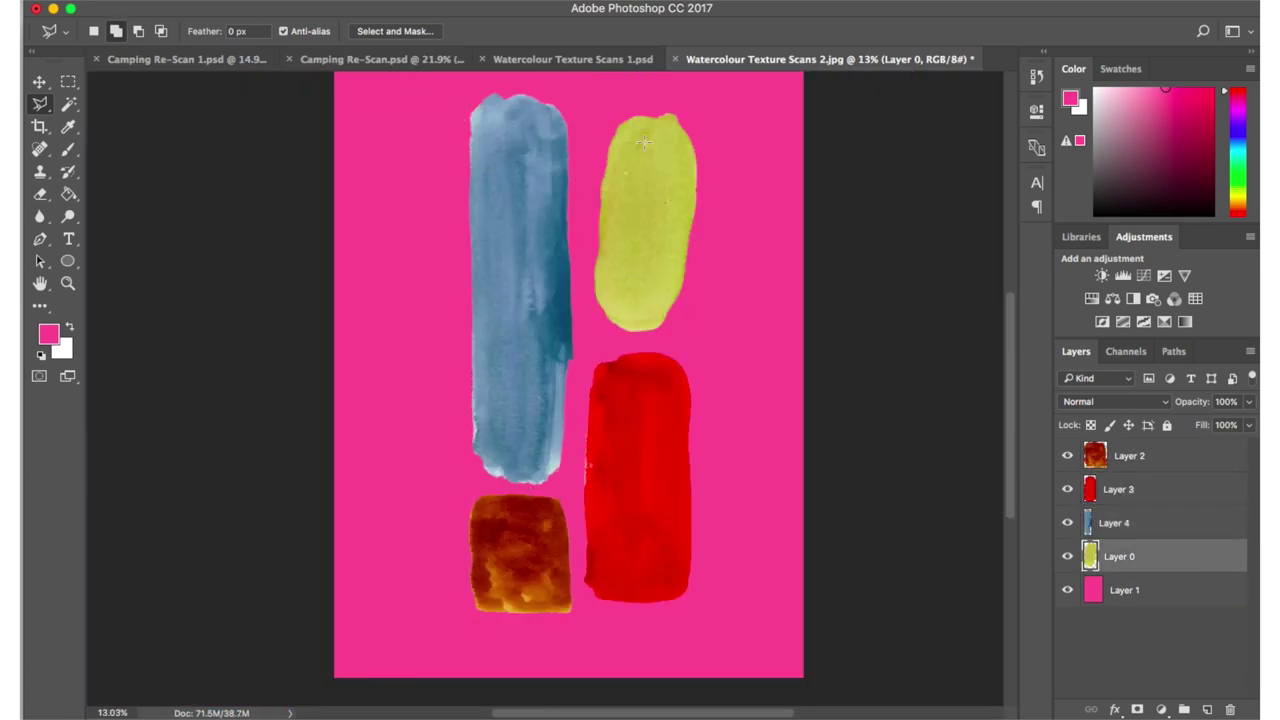
left_click(609, 107)
left_click(591, 314)
left_click(700, 334)
right_click(648, 220)
left_click(725, 355)
- Delete the emptied Layer 0 and fill the pink background layer with white
left_click(1144, 596)
key("BackSpace")
left_click(69, 194)
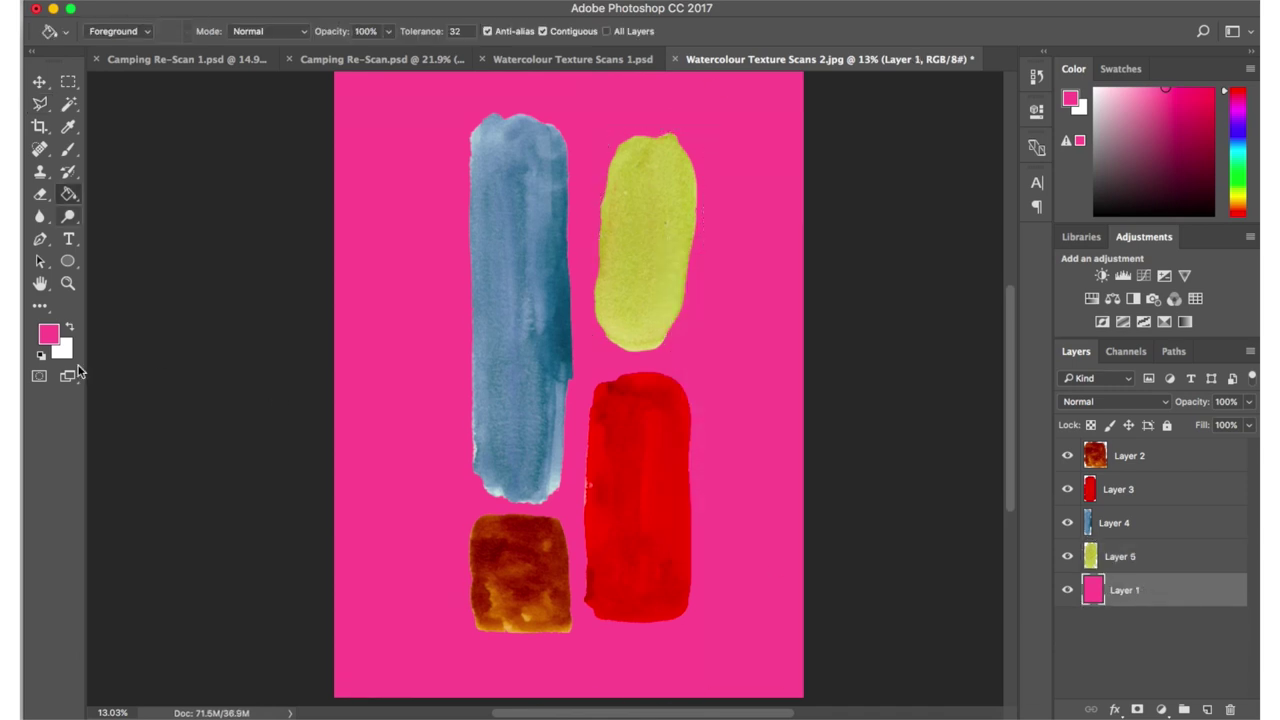
left_click(69, 327)
left_click(412, 350)
- Rotate the four swatch layers together a quarter turn anticlockwise so the swatches lie horizontally
left_click(1110, 457)
left_click(1120, 556, "shift")
scroll(869, 449, "down", 3)
left_click(39, 82)
left_click_drag(427, 223, 382, 527)
key("Return")
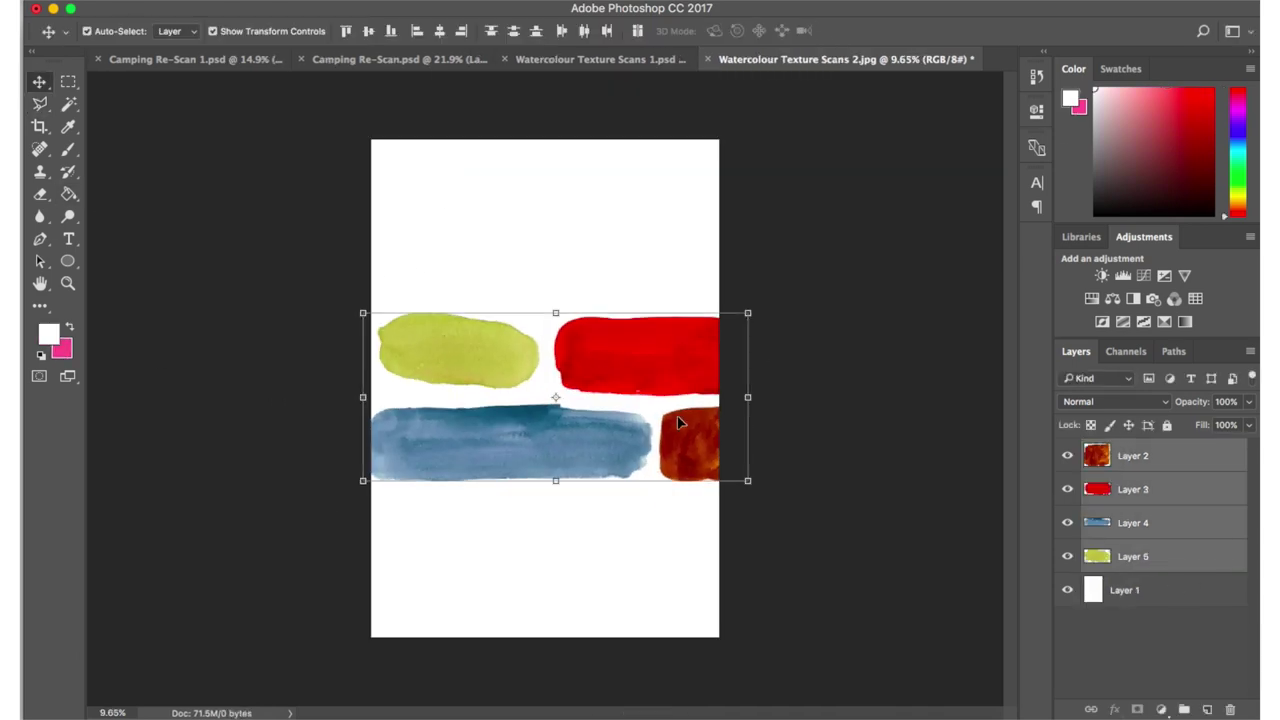
- Arrange the swatches on the page with green and brown in the top row, red beneath, and blue below the red
left_click(460, 350)
left_click_drag(460, 350, 466, 193)
left_click_drag(692, 444, 589, 194)
left_click_drag(652, 369, 483, 301)
left_click_drag(567, 447, 587, 385)
- Save the document as Watercolour Texture Scans 2.psd with Maximize Compatibility enabled
key("super+s")
key("Return")
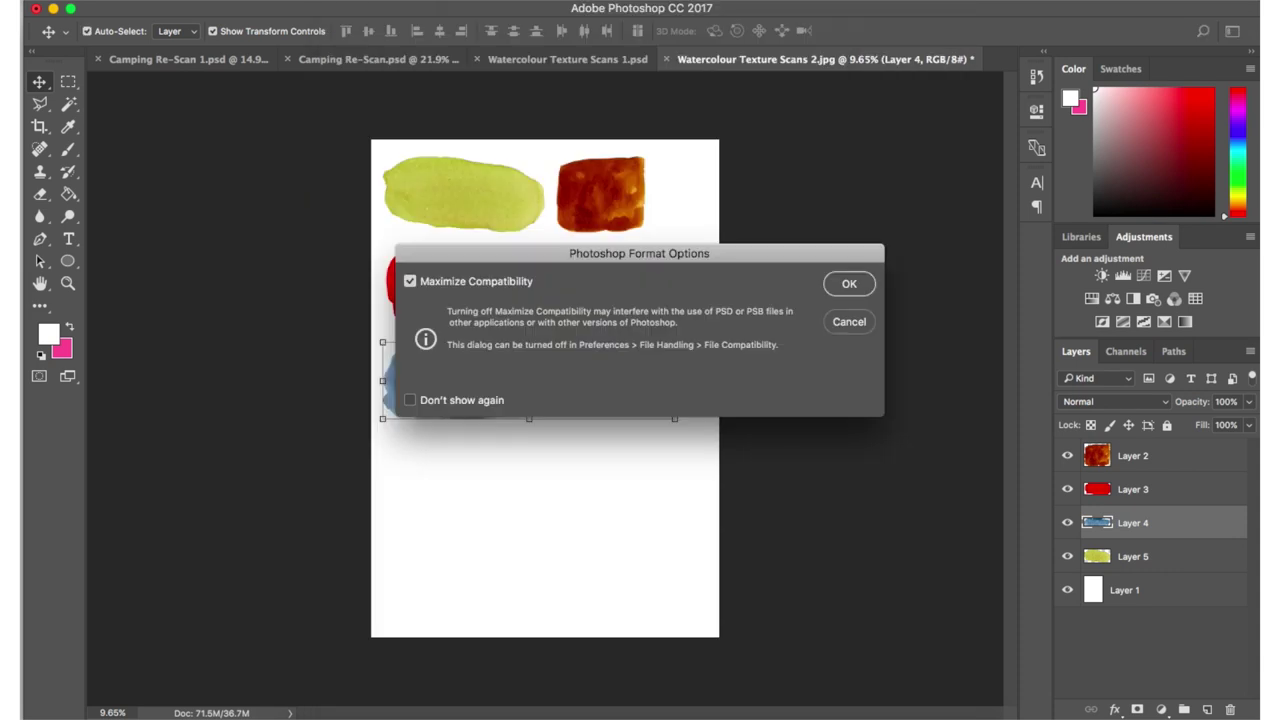
left_click(860, 288)
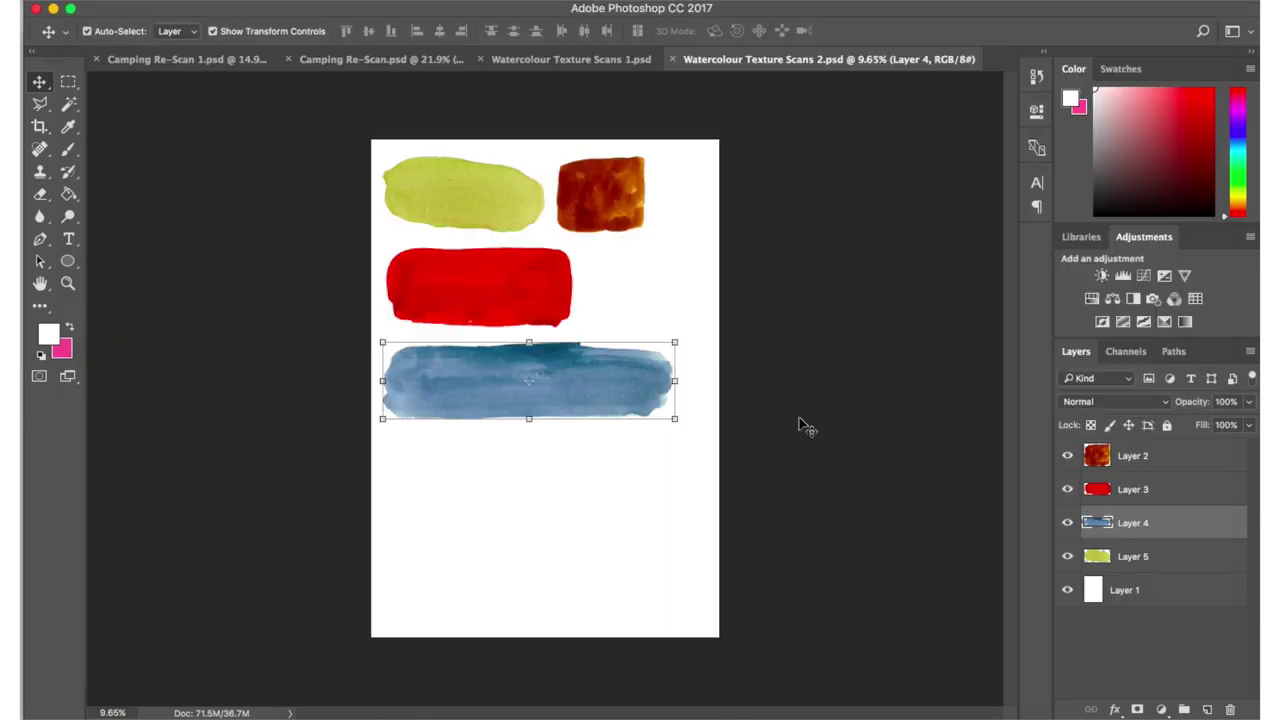
- Close the finished scan documents, keeping only Watercolour Texture Scans.jpg open
left_click(100, 61)
left_click(100, 61)
key("super+d")
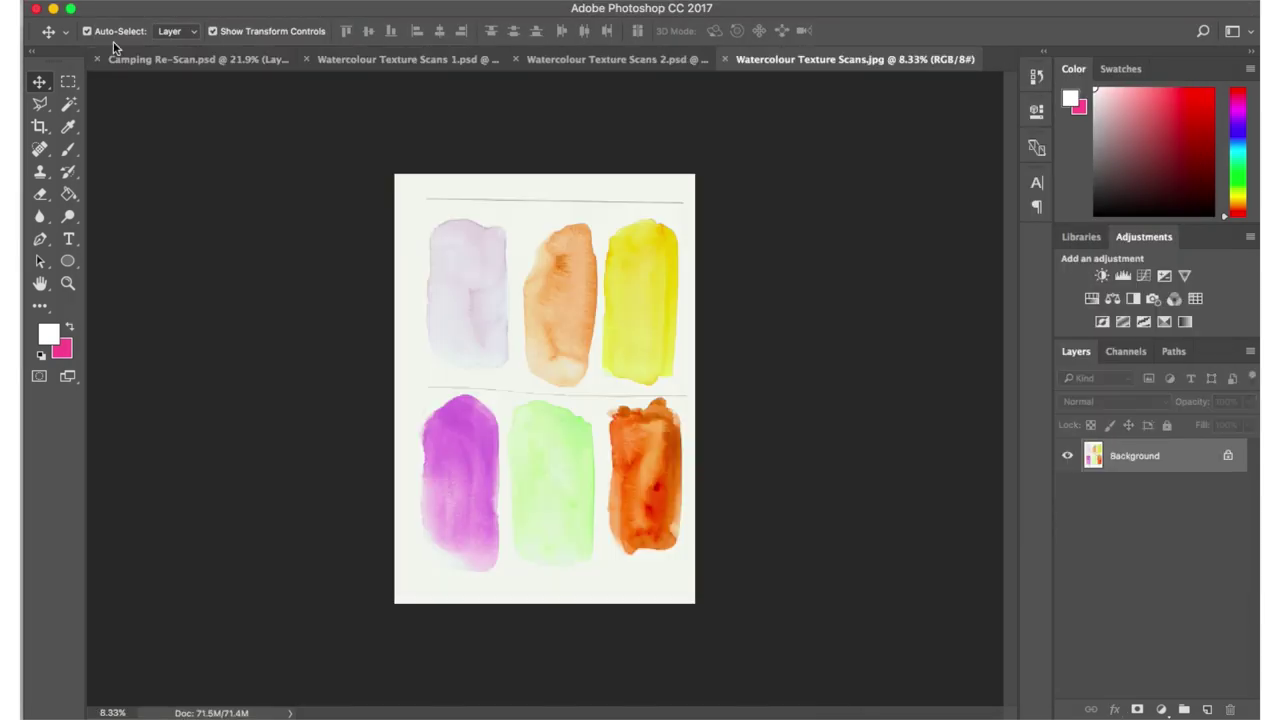
left_click(100, 61)
left_click(98, 61)
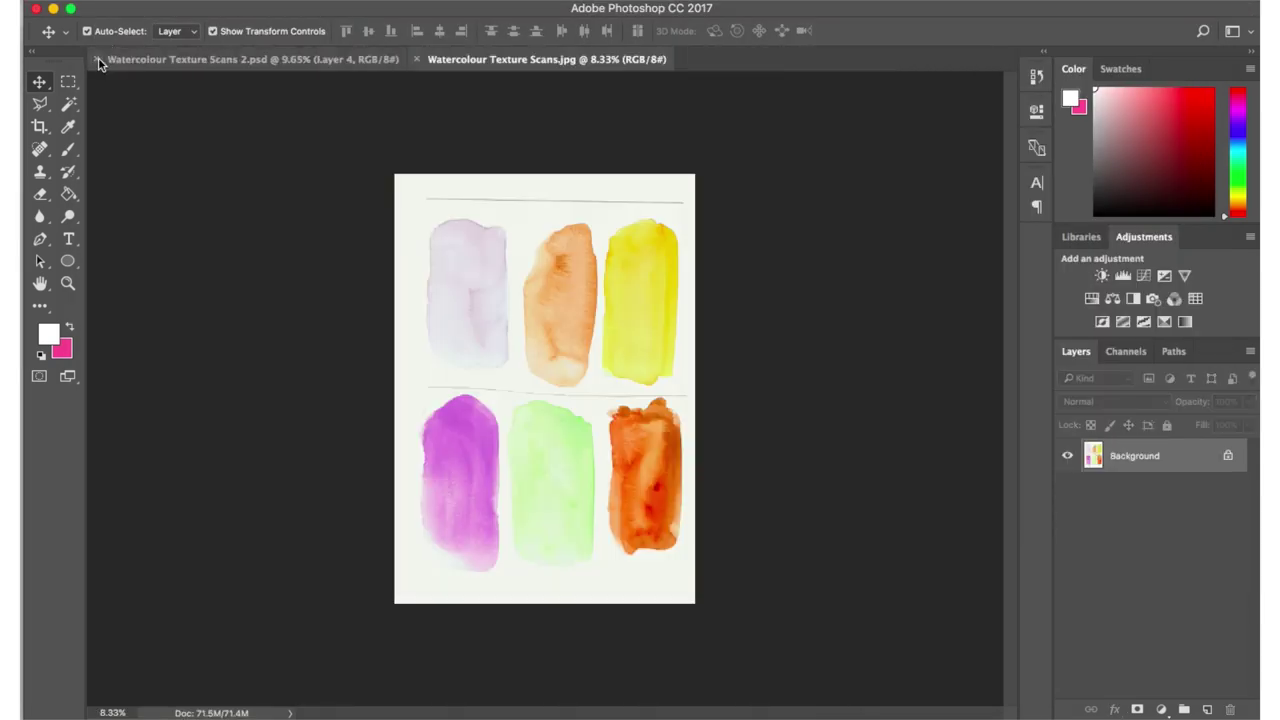
left_click(98, 61)
- Unlock the Background layer and outline the upper row of three swatches with the Polygonal Lasso, staying inside the pencil lines
scroll(544, 388, "up", 5)
left_click(1228, 456)
scroll(420, 300, "up", 3)
left_click(40, 105)
left_click(332, 97)
left_click(319, 207)
left_click(316, 338)
left_click(332, 463)
left_click(611, 506)
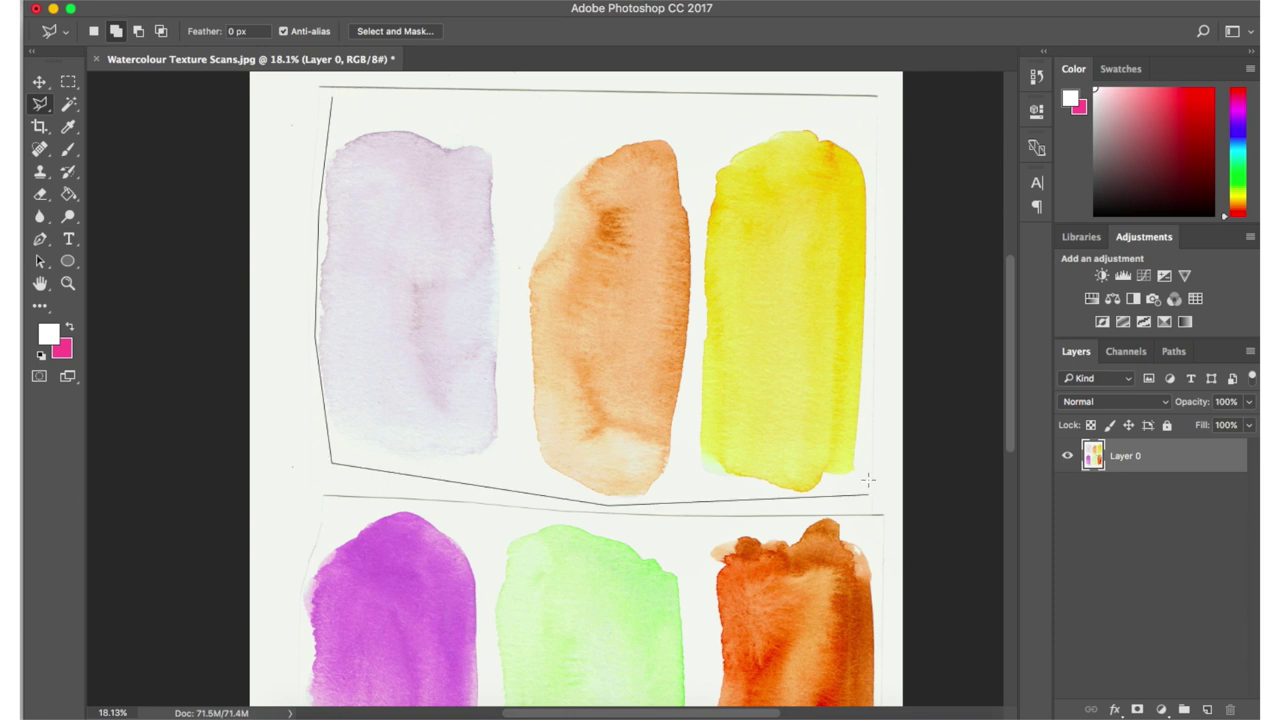
left_click(868, 494)
left_click(875, 107)
left_click(332, 98)
- Add the lower row of purple, green and orange swatches to the selection with a polygonal outline
scroll(334, 100, "down", 5)
left_click(321, 253)
left_click(867, 268)
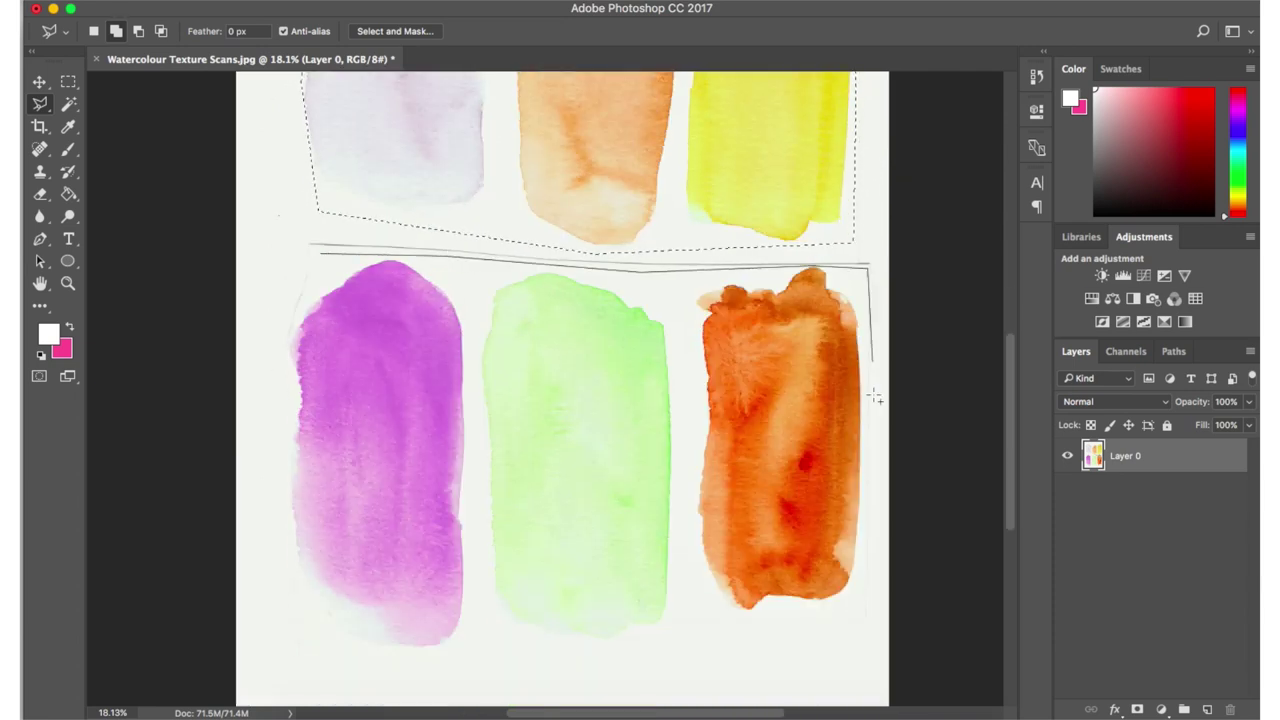
left_click(862, 462)
left_click(852, 600)
left_click(719, 618)
left_click(608, 644)
left_click(482, 641)
left_click(382, 656)
left_click(303, 612)
left_click(255, 353)
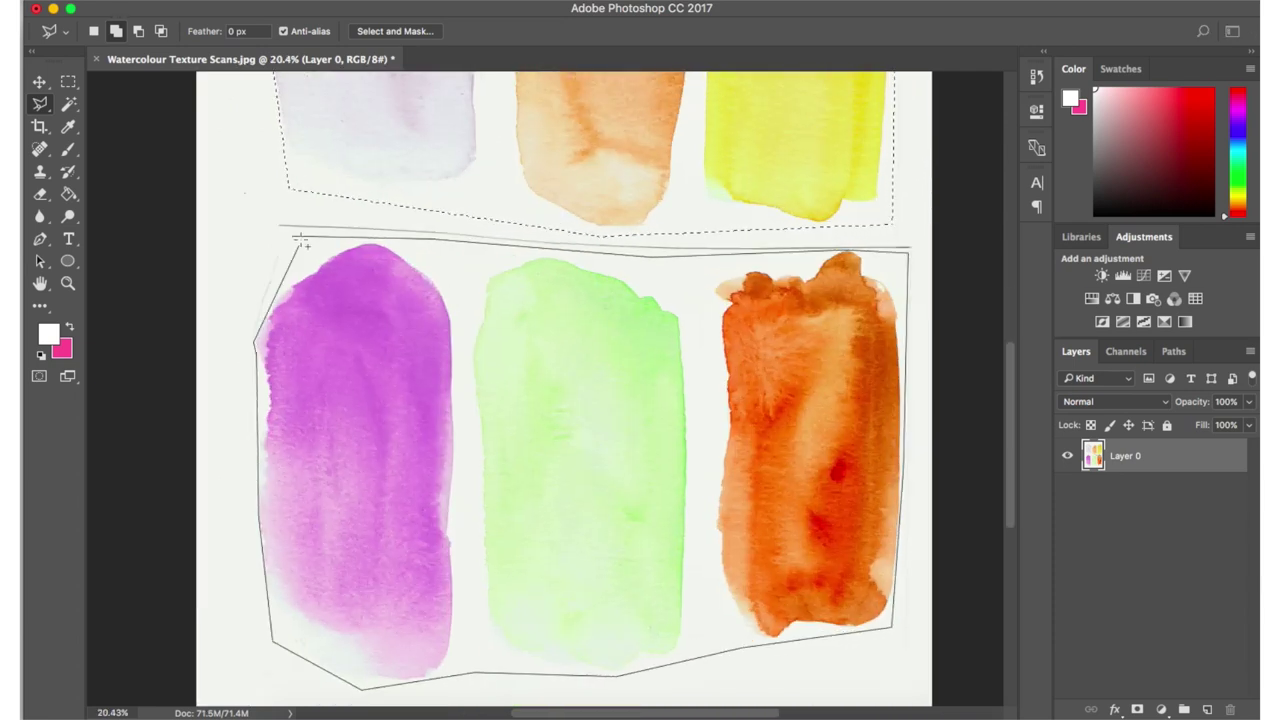
left_click(293, 237)
- Invert the selection, delete the paper outside the two swatch rows, and deselect
key("super+shift+i")
key("Delete")
key("super+d")
- Select the off-white paper around the upper row of swatches with the Magic Wand at tolerance 32
left_click(69, 104)
left_click(503, 200)
scroll(501, 200, "up", 5)
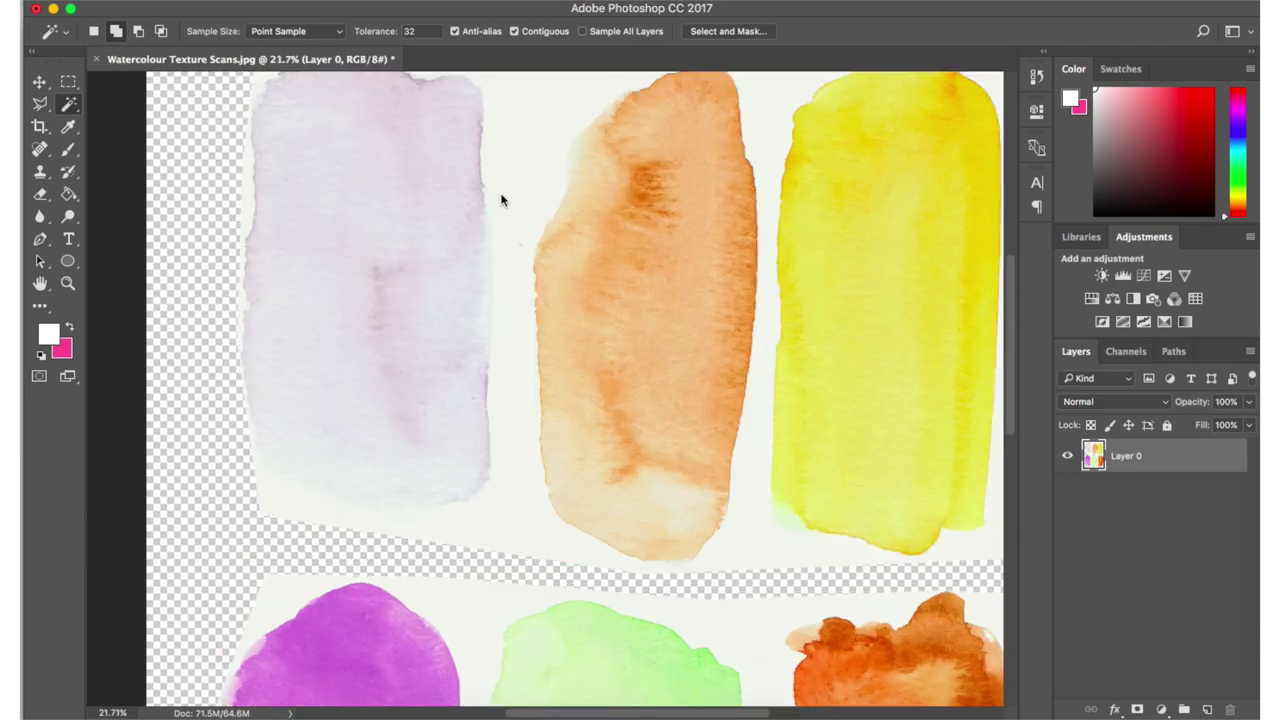
scroll(512, 394, "up", 5)
scroll(484, 383, "up", 3)
scroll(484, 383, "down", 6)
- Add the speckled interior of the lilac swatch to the selection with the Polygonal Lasso
left_click(38, 106)
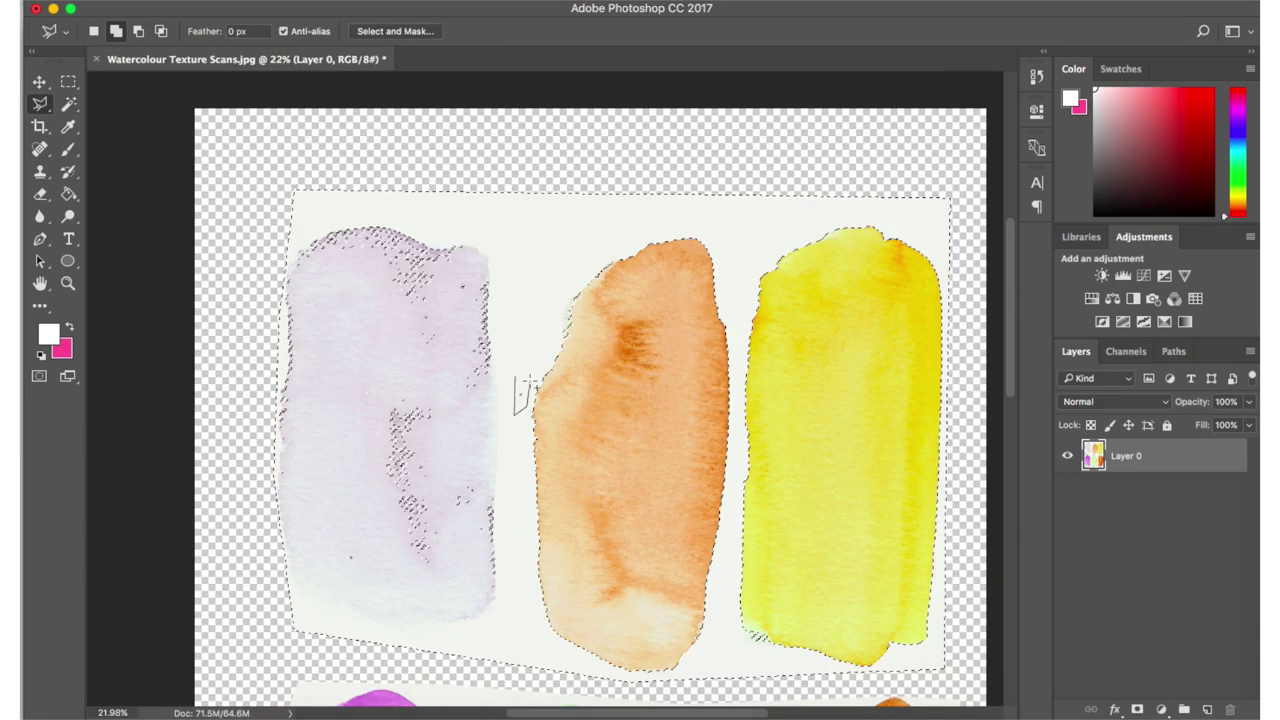
scroll(550, 545, "up", 3)
left_click(183, 97)
left_click(271, 72)
left_click(455, 128)
left_click(455, 620)
left_click(177, 611)
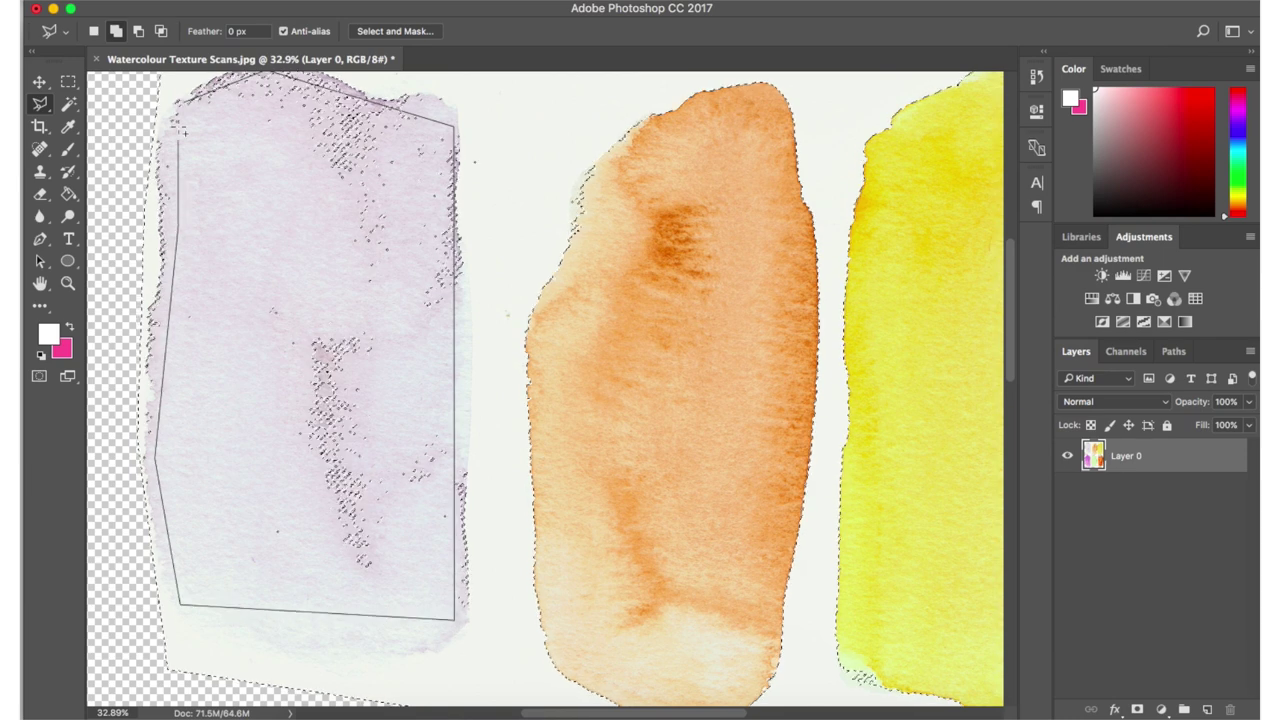
left_click(183, 97)
- Add a polygonal area enclosing the entire lilac swatch, including its ragged edges, to the selection
scroll(512, 641, "down", 2)
scroll(512, 641, "up", 4)
left_click(140, 140)
left_click(486, 146)
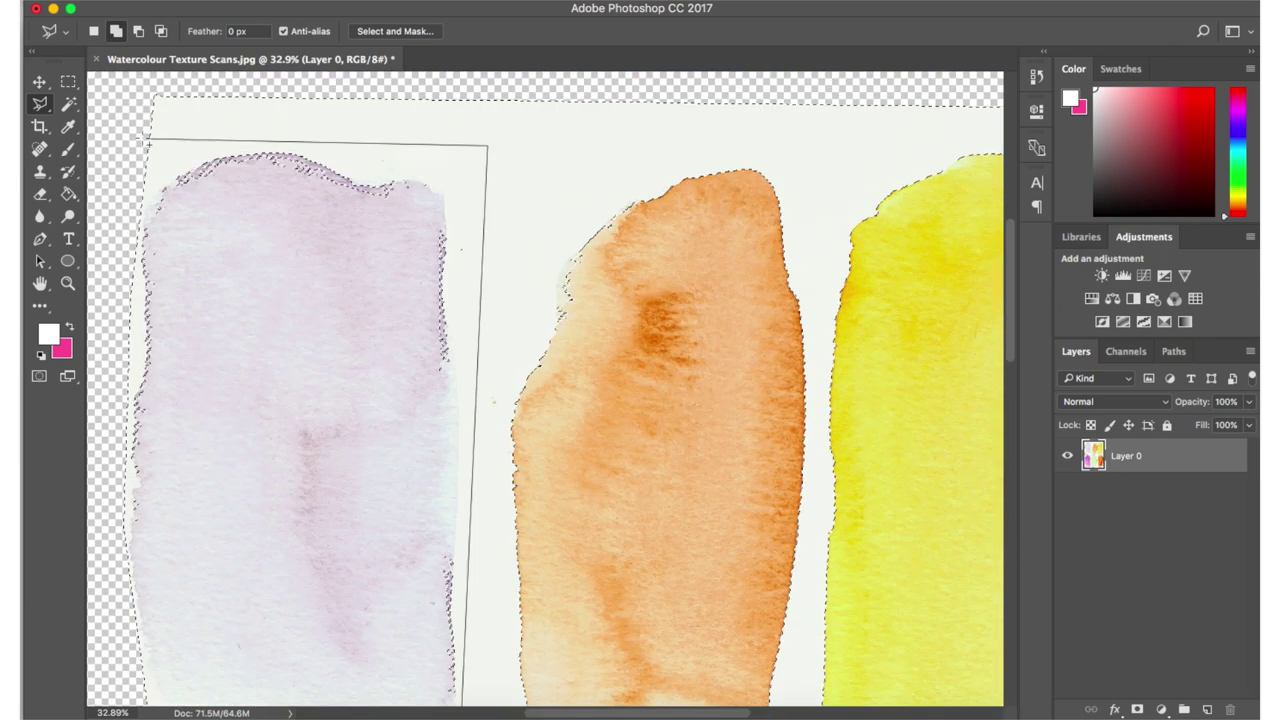
scroll(455, 600, "down", 7)
left_click(437, 501)
double_click(120, 481)
- Subtract the lilac swatch from the selection by tracing just inside its painted edges with the Polygonal Lasso
scroll(443, 511, "up", 10)
left_click(308, 327, "alt")
left_click(354, 291)
left_click(446, 291)
left_click(508, 328)
left_click(577, 328)
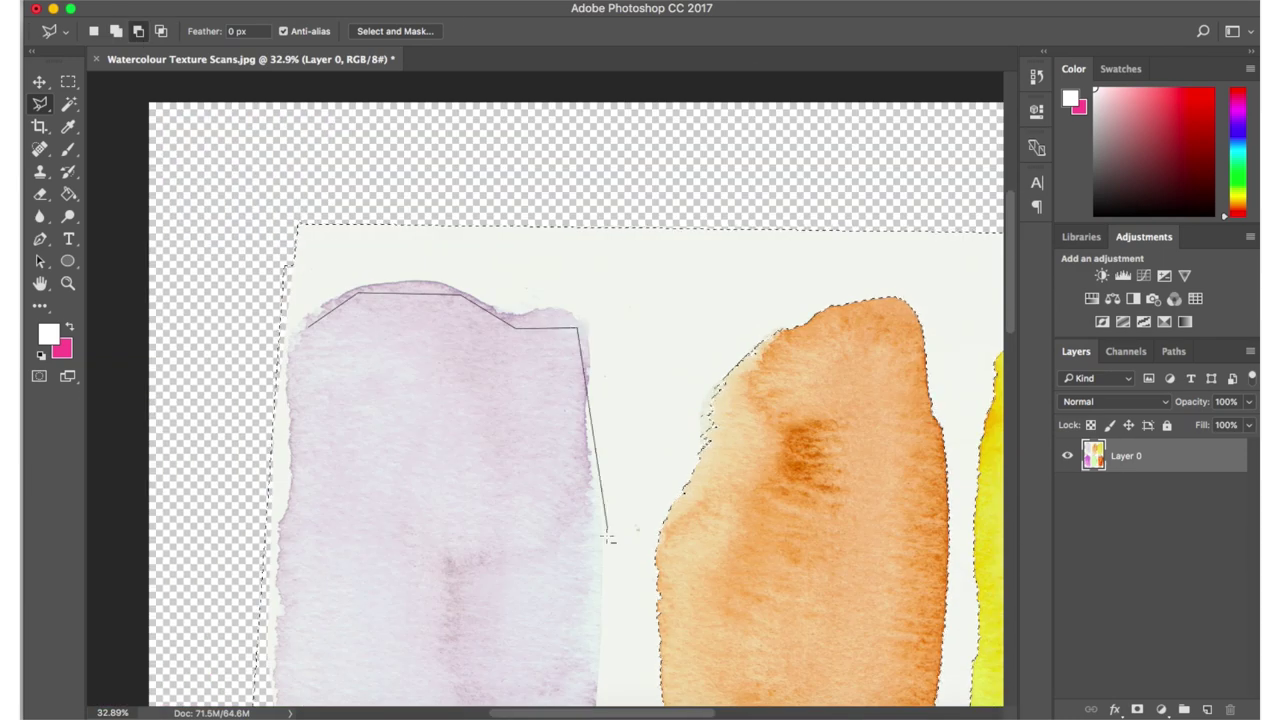
scroll(609, 542, "down", 5)
left_click(584, 592)
left_click(314, 563)
double_click(280, 423)
- Subtract the pale lower-left corner of the yellow swatch from the paper selection
scroll(790, 350, "up", 5)
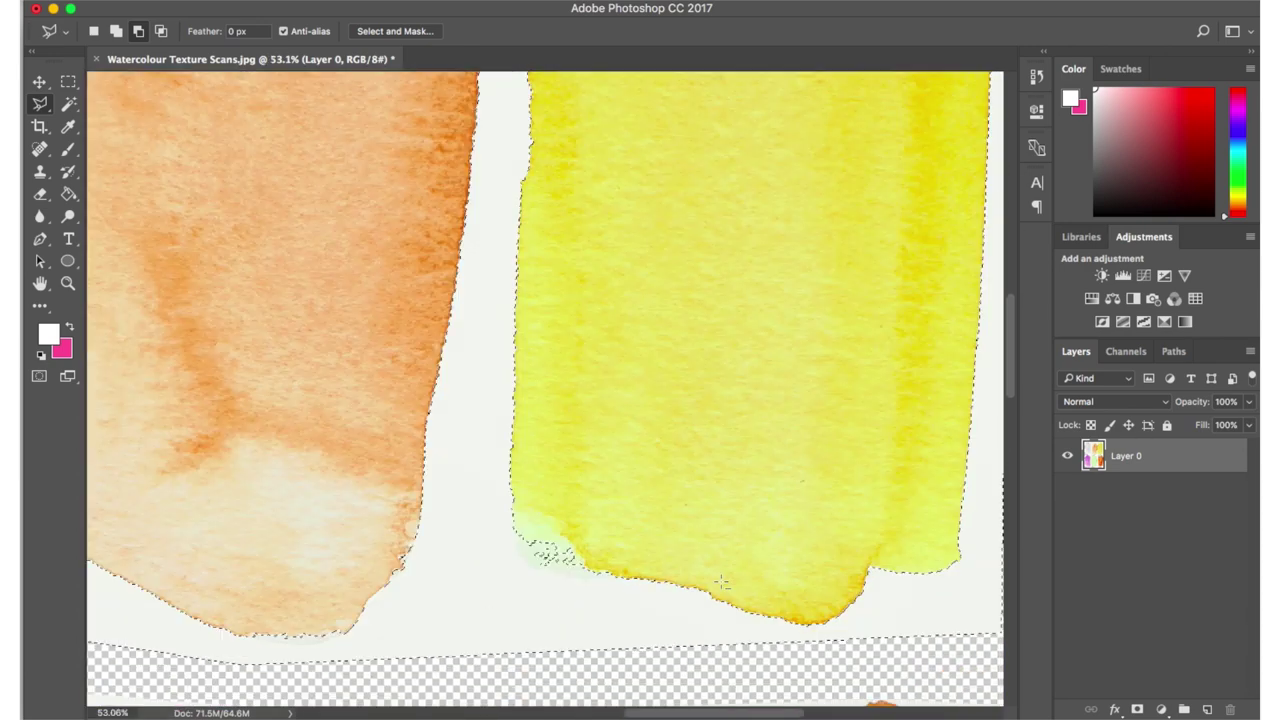
scroll(720, 586, "right", 1)
left_click(487, 534)
left_click(571, 574)
left_click(615, 526)
left_click(512, 508)
left_click(487, 534)
- Add the speckled corner below the yellow swatch to the selection and delete the selected paper
left_click(119, 34)
left_click(486, 525)
left_click(488, 589)
left_click(603, 597)
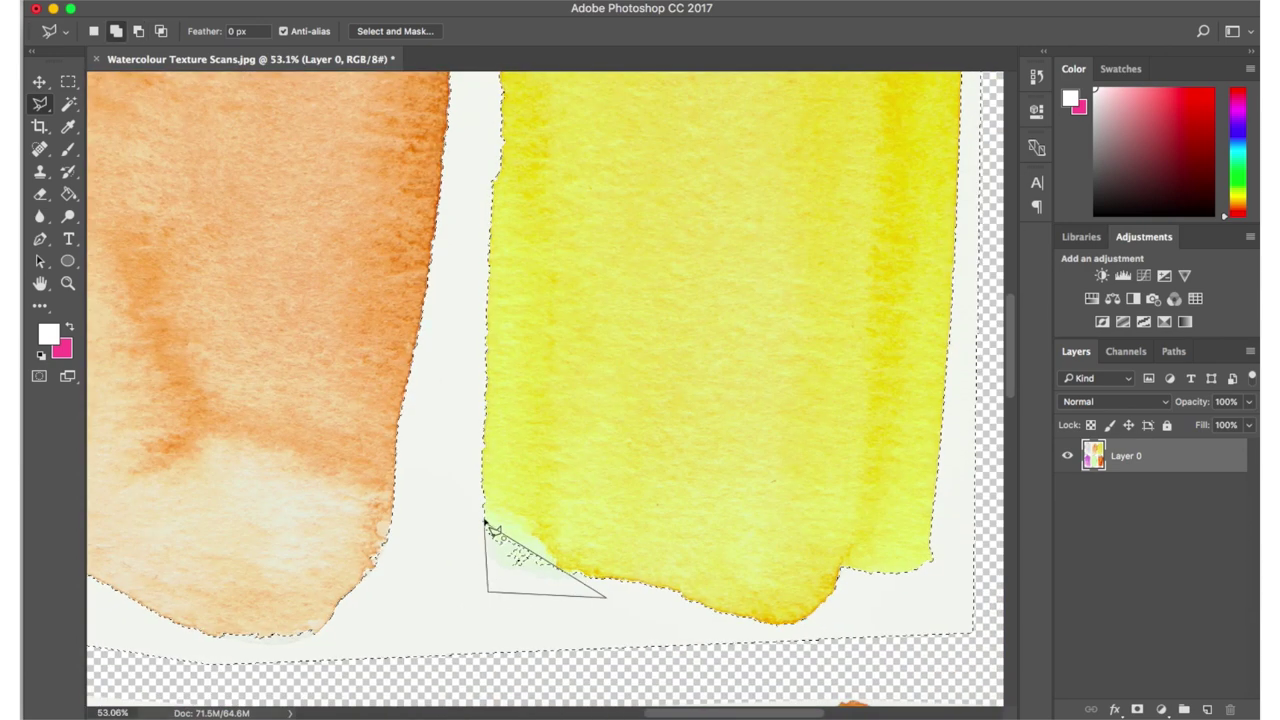
left_click(486, 525)
scroll(480, 520, "down", 5)
key("BackSpace")
- Select the off-white paper around the lower row of swatches with the Magic Wand
scroll(480, 500, "down", 5)
left_click(69, 104)
left_click(281, 172)
scroll(281, 250, "down", 3)
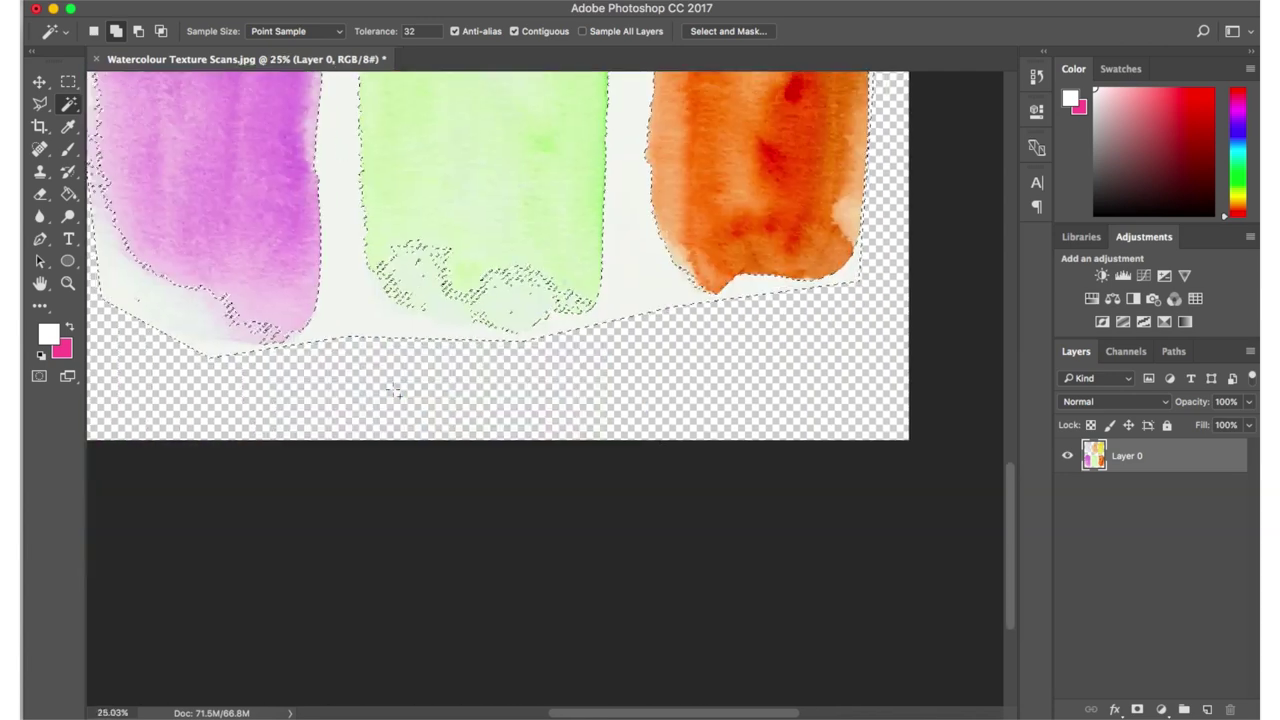
- Add the faded left and bottom edges of the purple swatch to the selection with the Polygonal Lasso
scroll(281, 321, "up", 5)
key("l")
left_click(304, 327)
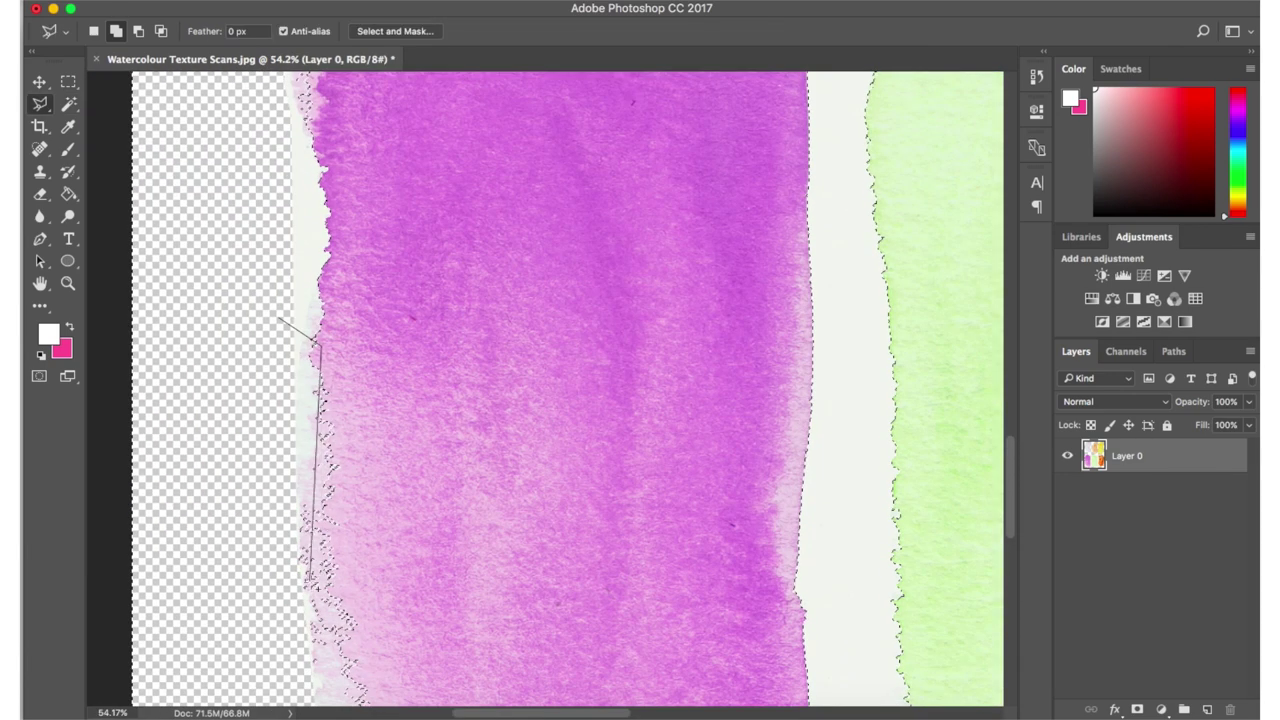
left_click(318, 630)
scroll(318, 600, "down", 5)
left_click(389, 514)
left_click(651, 657)
left_click(209, 626)
scroll(209, 600, "up", 4)
left_click(290, 246)
- Subtract the purple swatch's speckled painted area from the selection, tracing along its left and bottom edges
left_click(305, 257, "alt")
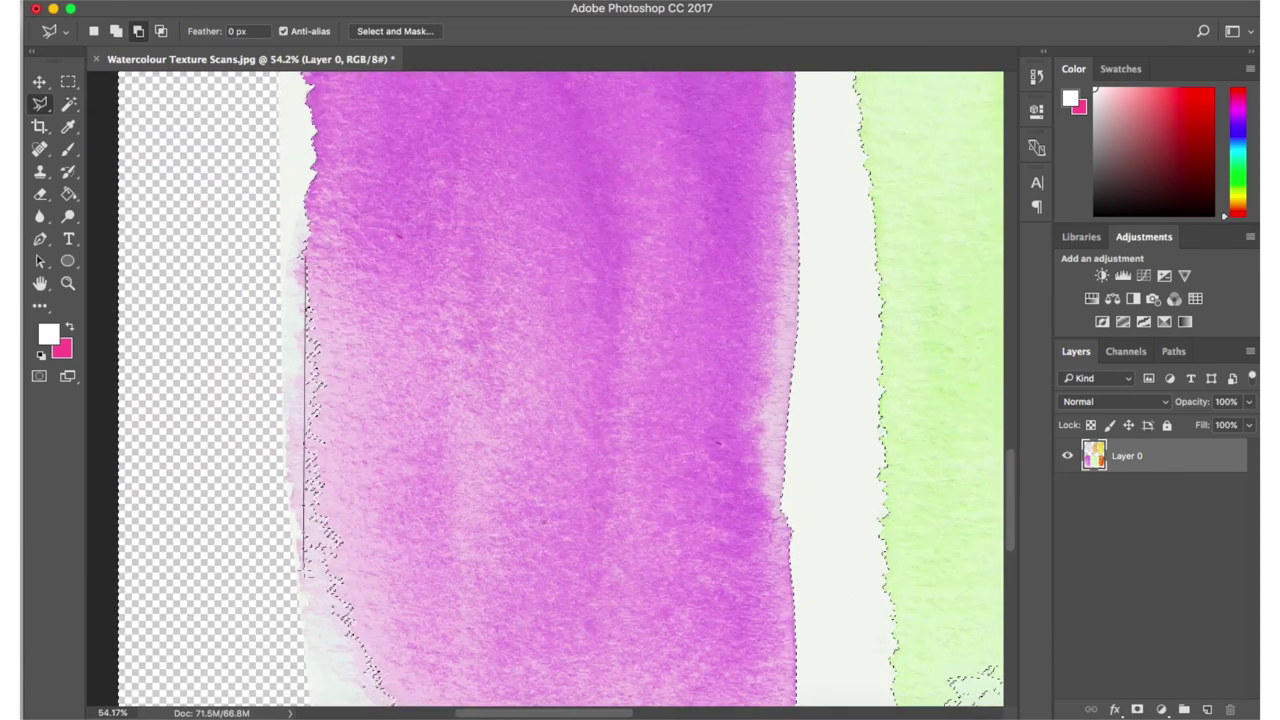
left_click(299, 553)
scroll(310, 600, "down", 5)
left_click(268, 400)
left_click(366, 501)
left_click(540, 604)
left_click(568, 640)
left_click(628, 643)
left_click(682, 635)
scroll(400, 400, "up", 5)
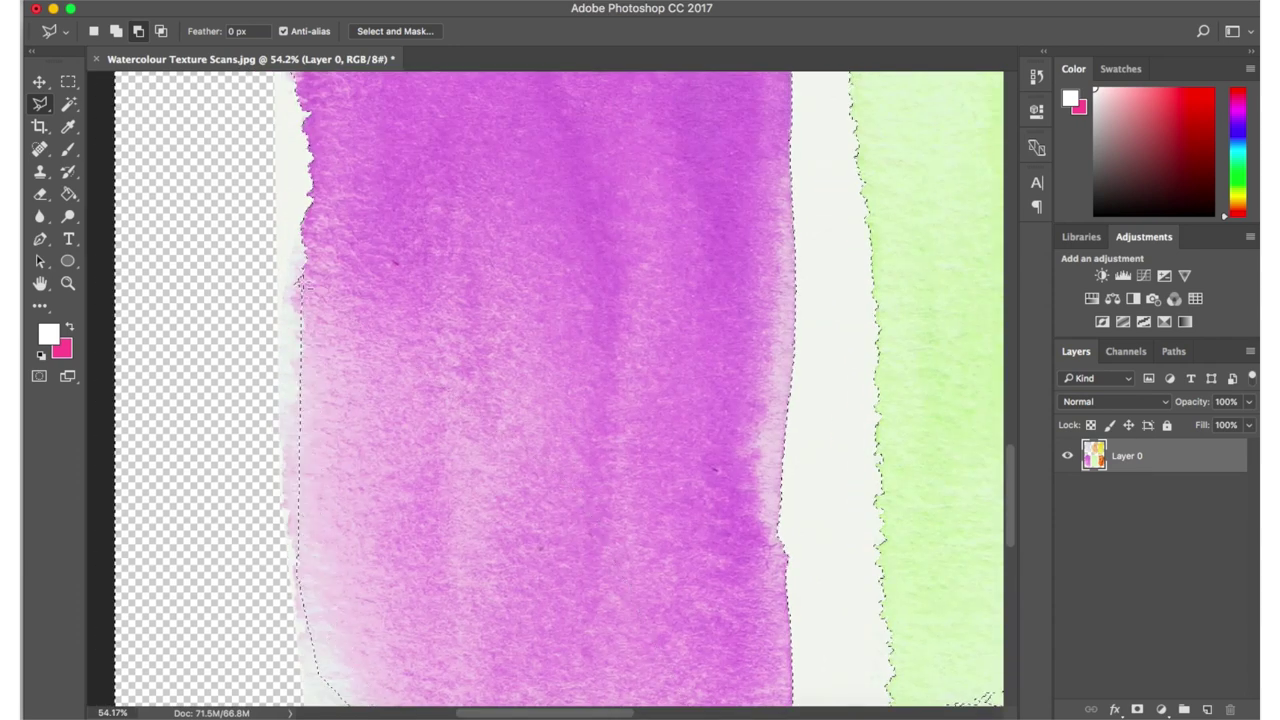
- Subtract the green swatch's faded lower area from the selection, tracing its left and bottom edges with the Polygonal Lasso
scroll(305, 290, "down", 3)
scroll(460, 383, "down", 4)
left_click(452, 228)
left_click(471, 353)
left_click(503, 407)
left_click(585, 436)
double_click(683, 440)
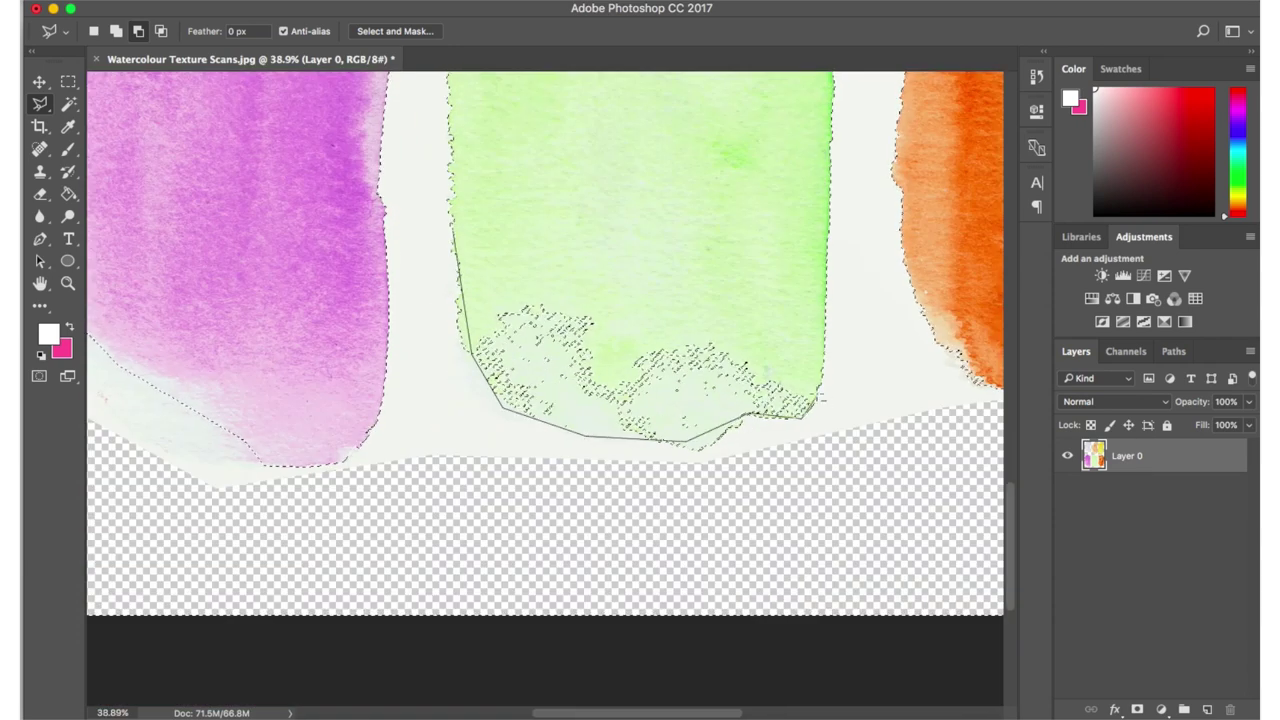
- Add the strip of paper along the green swatch's lower right edge to the selection and delete the selected paper
scroll(675, 390, "up", 5)
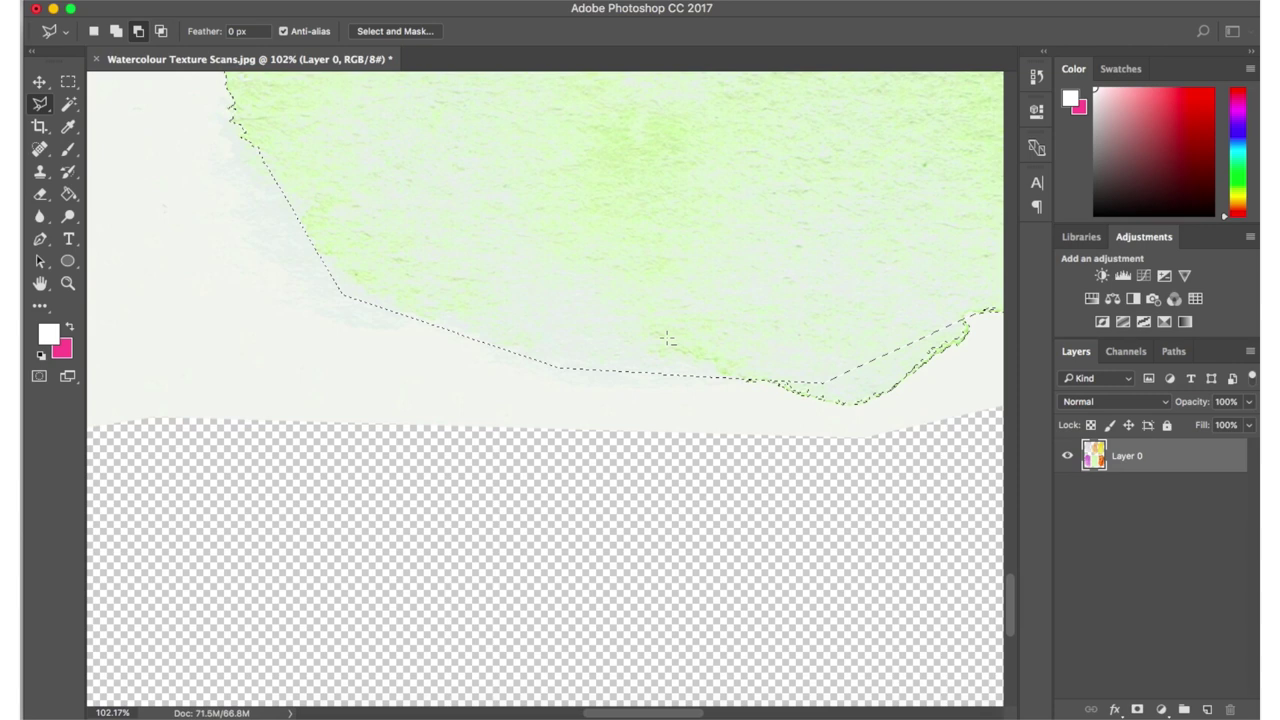
left_click(742, 379)
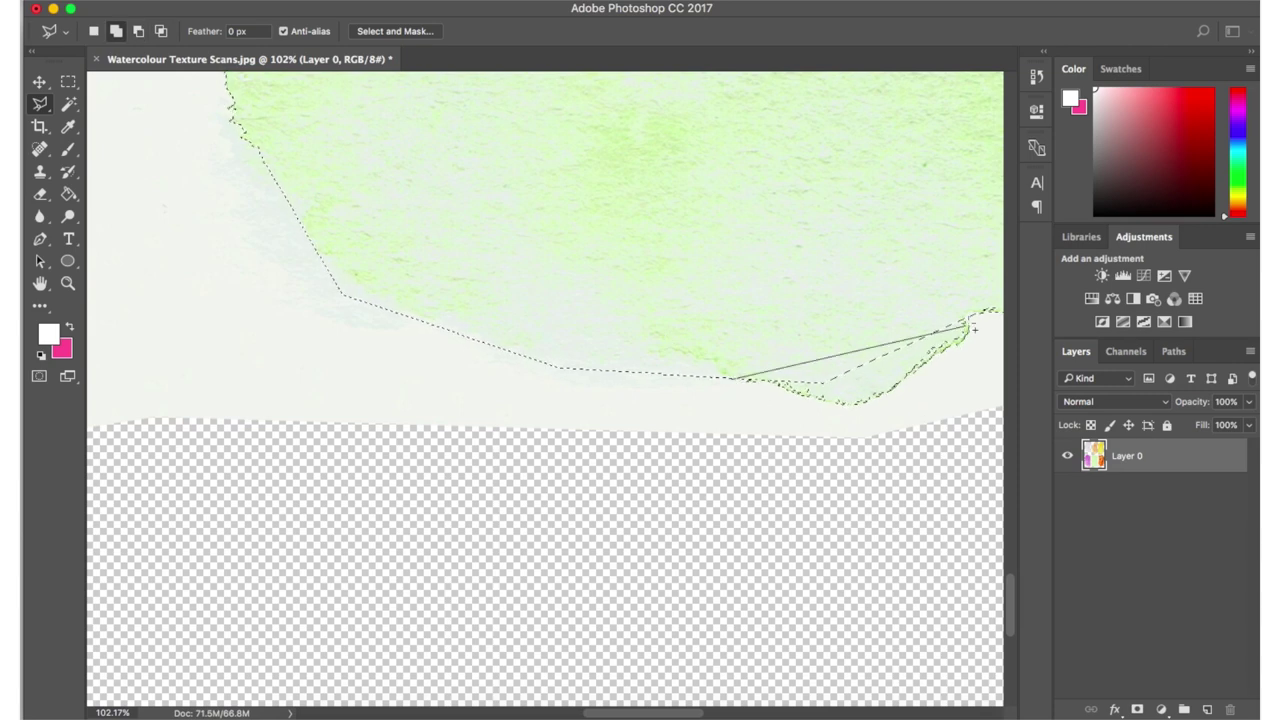
left_click(991, 309)
left_click(987, 419)
left_click(711, 420)
left_click(743, 379)
scroll(740, 390, "down", 8)
key("Delete")
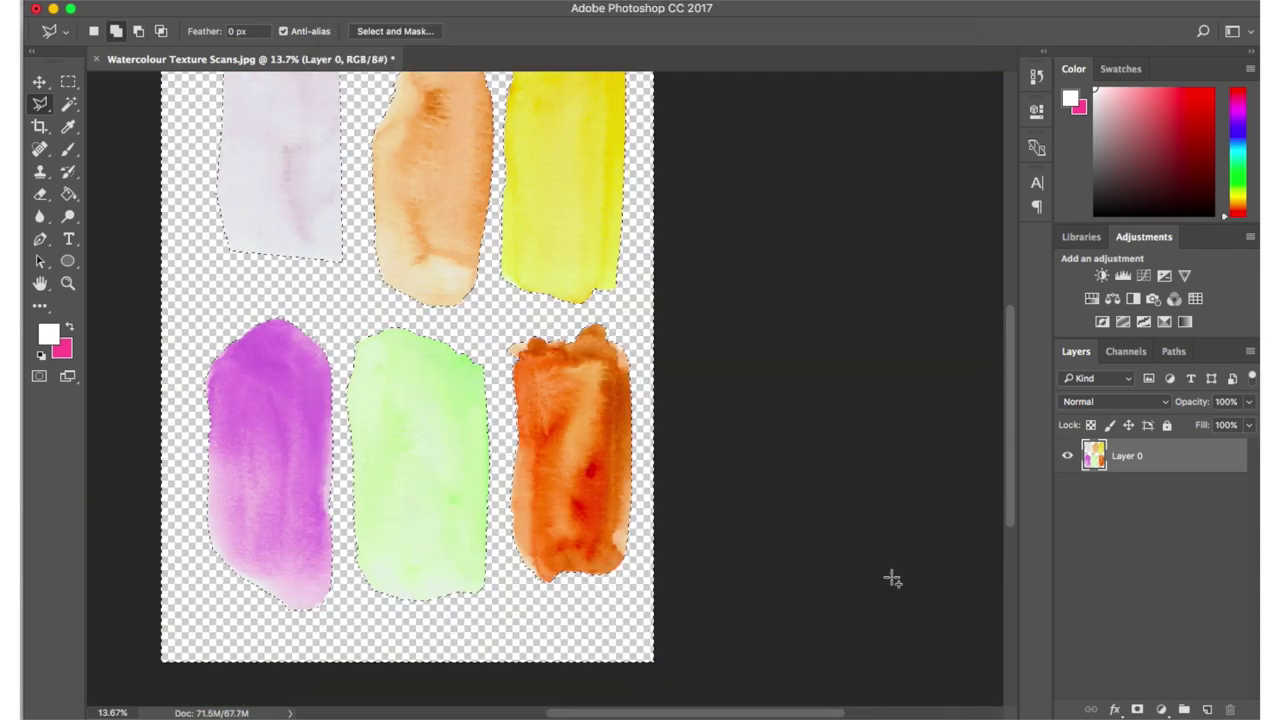
- Deselect, add a new layer below the swatches, fill it with white, and reselect Layer 0
key("super+d")
left_click(1207, 709)
left_click_drag(1196, 468, 1190, 506)
left_click(69, 195)
left_click(345, 290)
left_click(1127, 456)
scroll(400, 350, "up", 4)
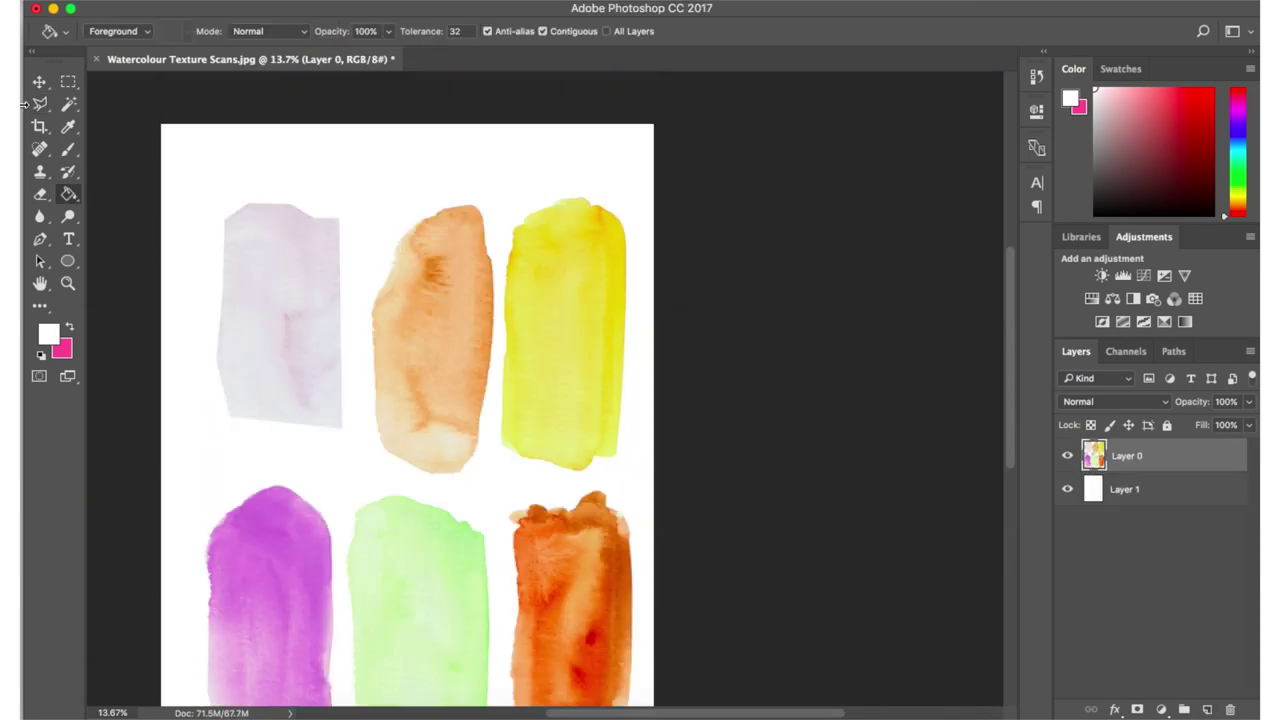
- Cut the pale lavender swatch onto its own layer using a rectangular marquee selection
left_click(68, 82)
left_click_drag(206, 186, 353, 440)
key("super+shift+j")
- Select the purple swatch with a rectangular marquee and cut it from Layer 0 onto its own layer
scroll(340, 400, "down", 7)
left_click_drag(155, 120, 309, 457)
left_click(1150, 490)
right_click(237, 301)
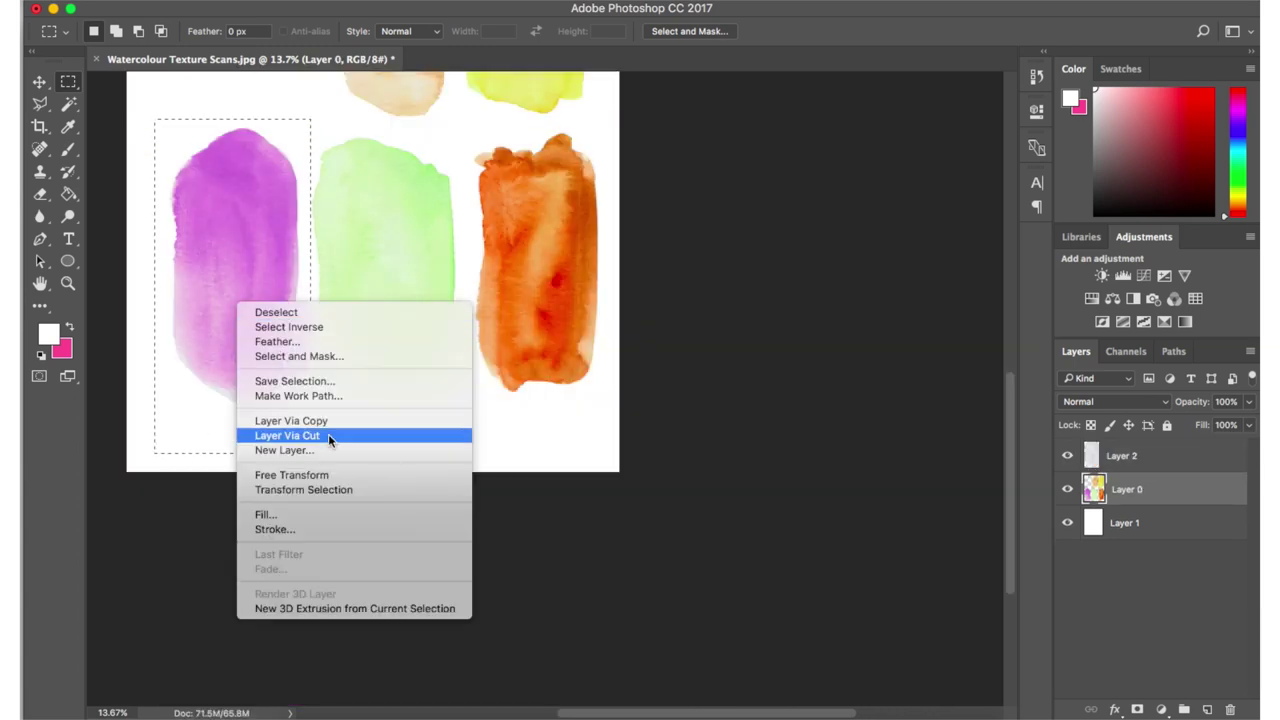
left_click(328, 436)
- Select the green swatch with a rectangular marquee and cut it from Layer 0 onto its own layer
left_click(1150, 523)
left_click_drag(306, 118, 461, 430)
right_click(379, 343)
left_click(455, 478)
- Select the peach swatch with a rectangular marquee and cut it from Layer 0 onto its own layer
left_click(1153, 556)
scroll(400, 350, "up", 10)
left_click_drag(335, 329, 478, 629)
right_click(380, 392)
left_click(455, 527)
- Select the yellow swatch with a rectangular marquee and cut it from Layer 0 onto its own layer
left_click(1171, 596)
scroll(444, 183, "down", 4)
left_click_drag(445, 182, 600, 508)
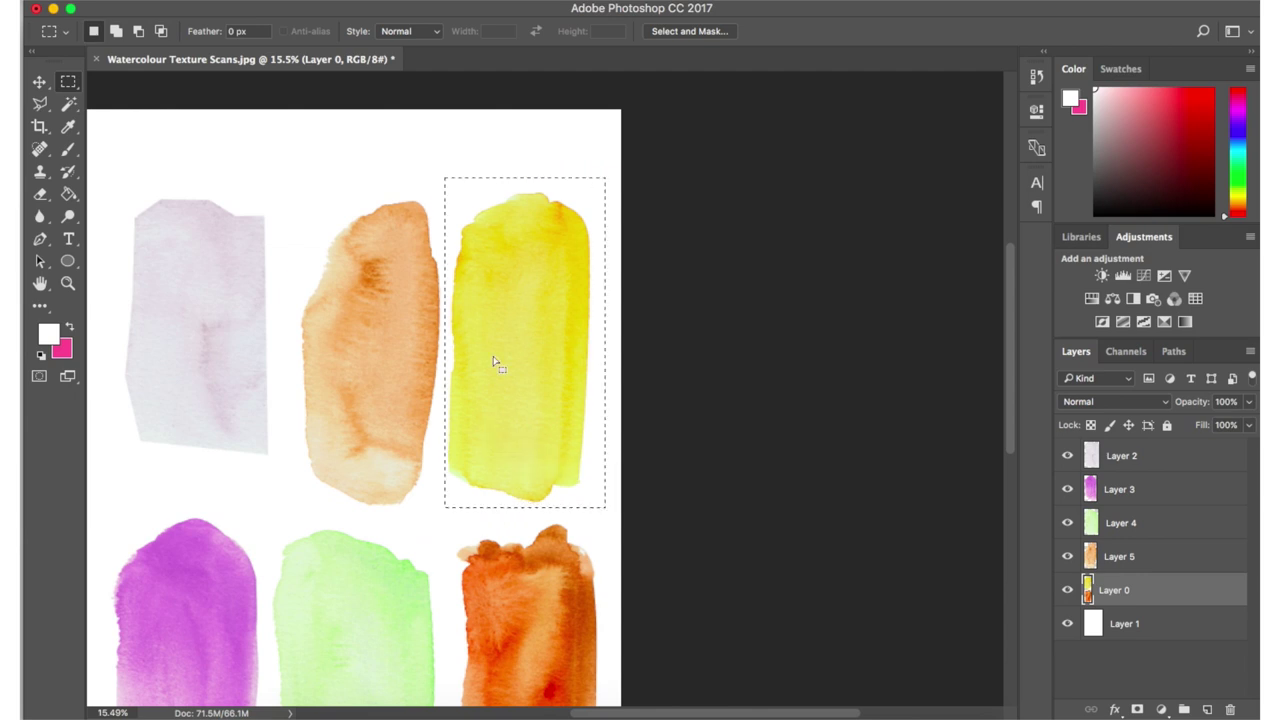
key("ctrl+j")
- Select the dark orange swatch with a rectangular marquee and cut it from Layer 0 onto its own layer
left_click(1127, 623)
scroll(445, 300, "down", 5)
left_click_drag(410, 127, 590, 472)
key("super+0")
- Select all six swatch layers from Layer 2 to Layer 7, rotate them together to lie horizontally, and reposition them
left_click(1122, 456)
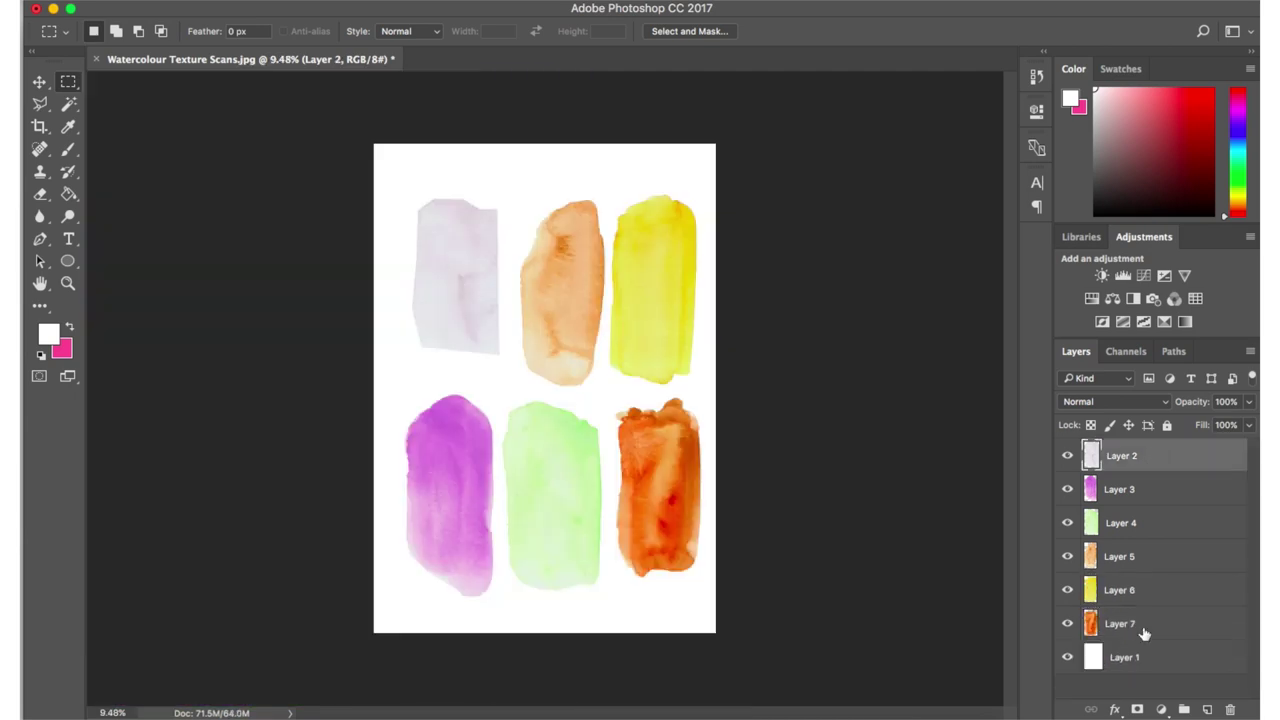
left_click(1143, 630, "shift")
key("super+t")
left_click_drag(766, 557, 671, 143)
left_click_drag(549, 309, 457, 496)
key("Return")
- Rearrange the swatches on the page and save the document in Photoshop format as Watercolour Texture Scans.psd with layers
left_click_drag(647, 309, 451, 594)
left_click_drag(677, 390, 604, 362)
key("super+s")
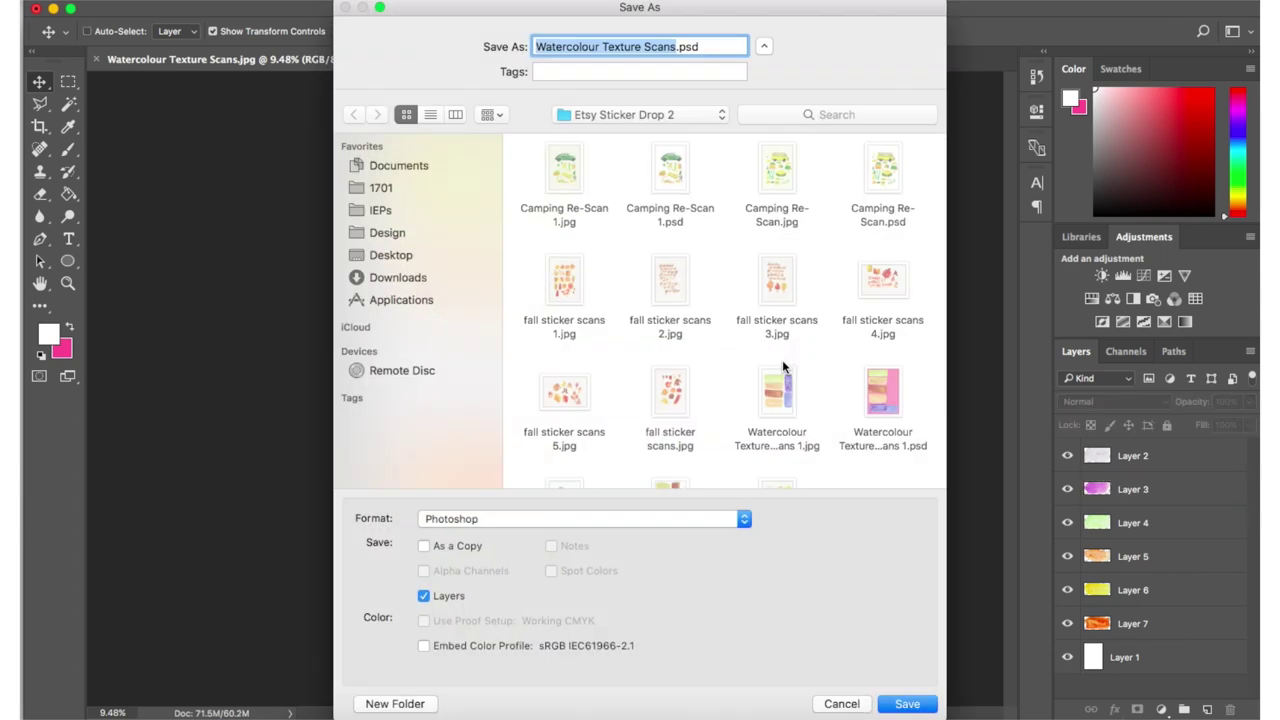
key("Return")
- Open fall sticker scans.jpg from the file browser in Photoshop
key("ctrl+Up")
left_click(843, 543)
right_click(1022, 222)
mouse_move(1066, 251)
left_click(984, 302)
scroll(510, 281, "up", 3)
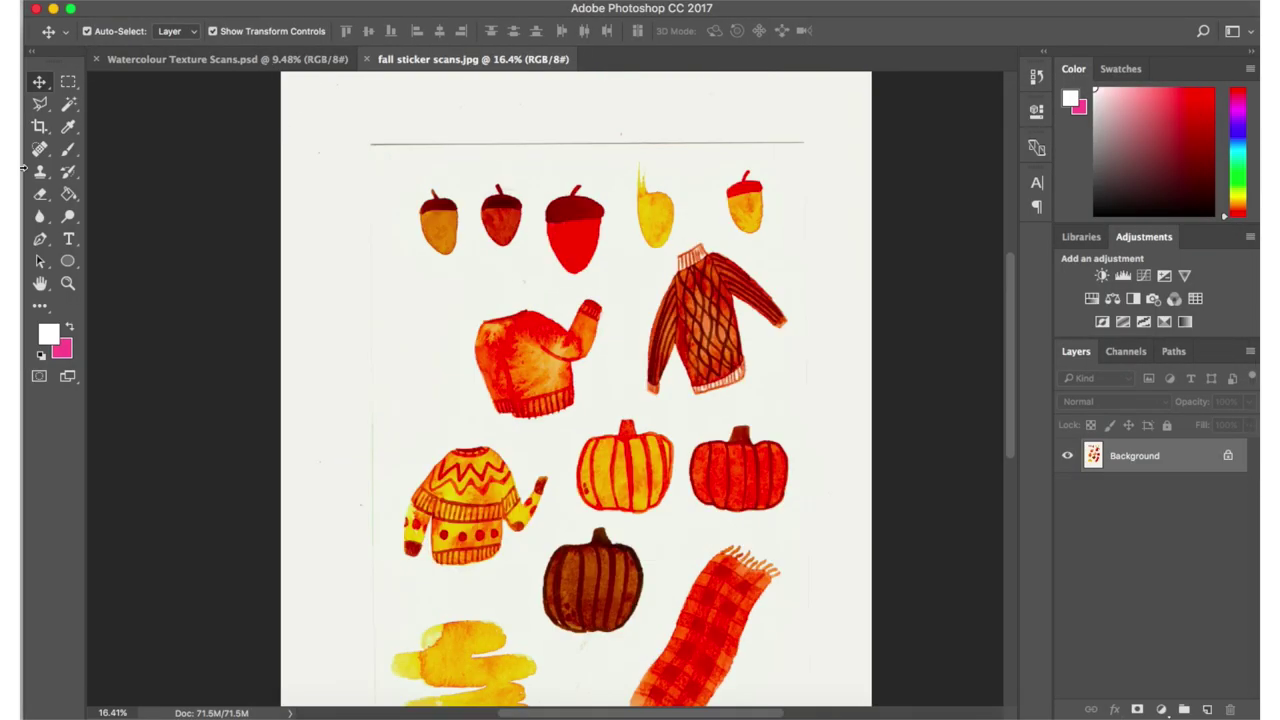
- Outline the illustrations with the Polygonal Lasso, excluding the smudged yellow acorn and loose yellow swatch, and delete everything outside the outline
left_click(43, 107)
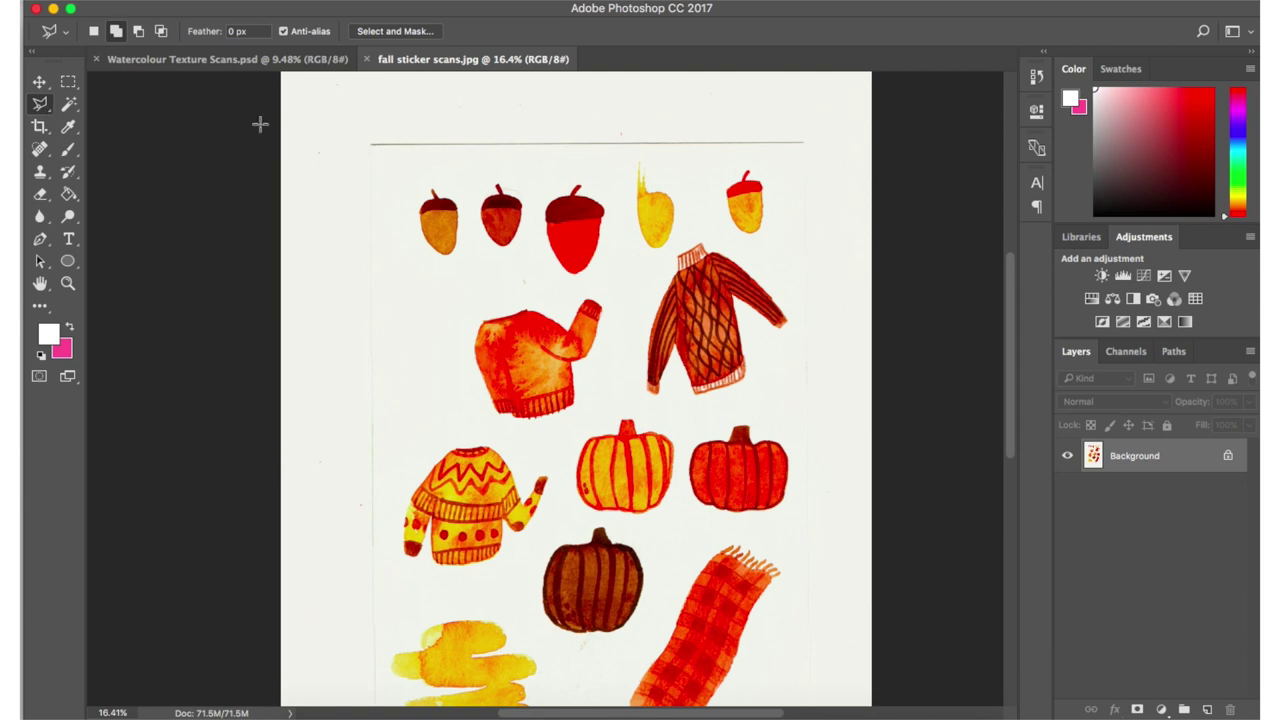
left_click(390, 161)
left_click(627, 170)
left_click(633, 281)
left_click(660, 273)
left_click(703, 209)
left_click(719, 153)
left_click(793, 158)
scroll(808, 508, "down", 5)
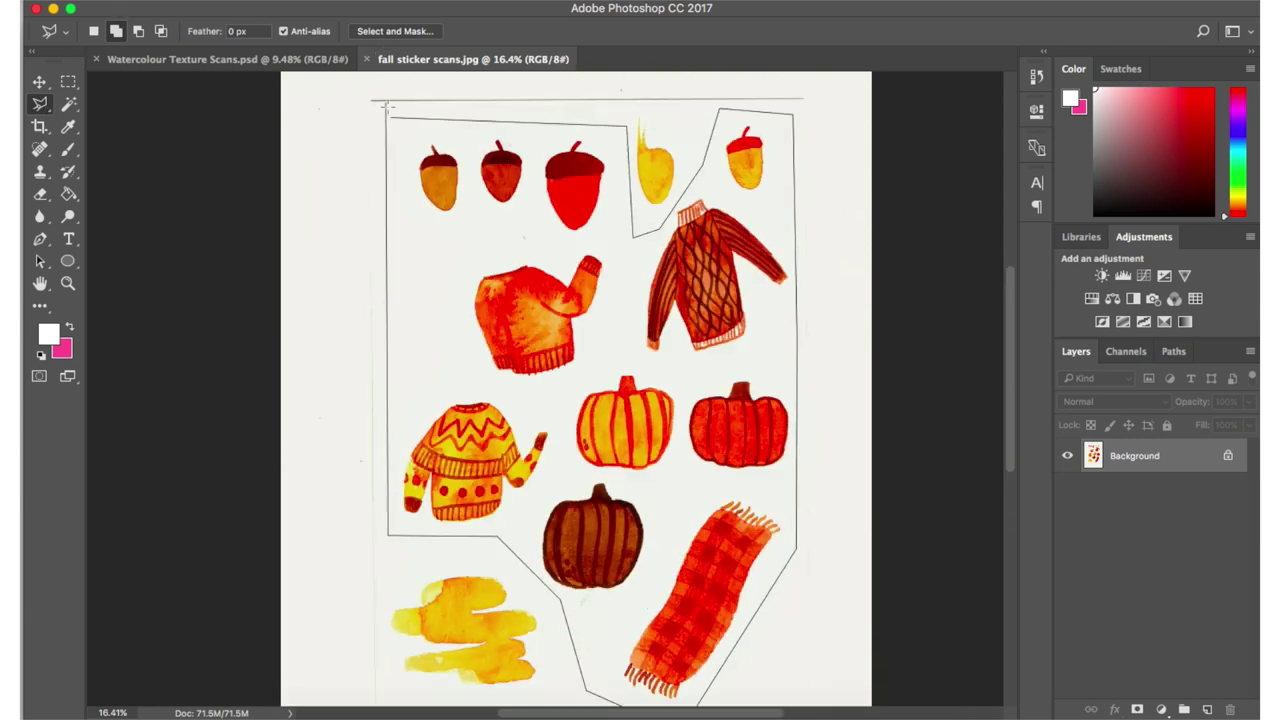
left_click(388, 104)
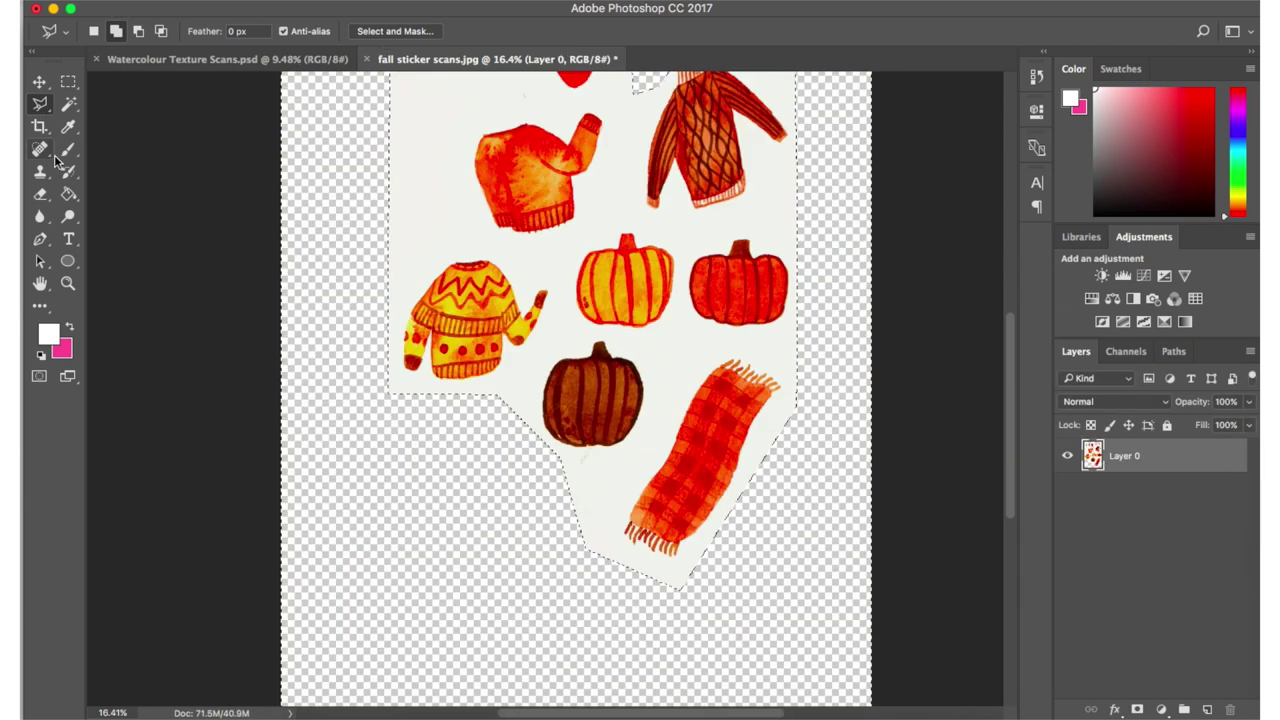
- Select the remaining off-white paper around the illustrations with the Magic Wand, delete it, and deselect
key("w")
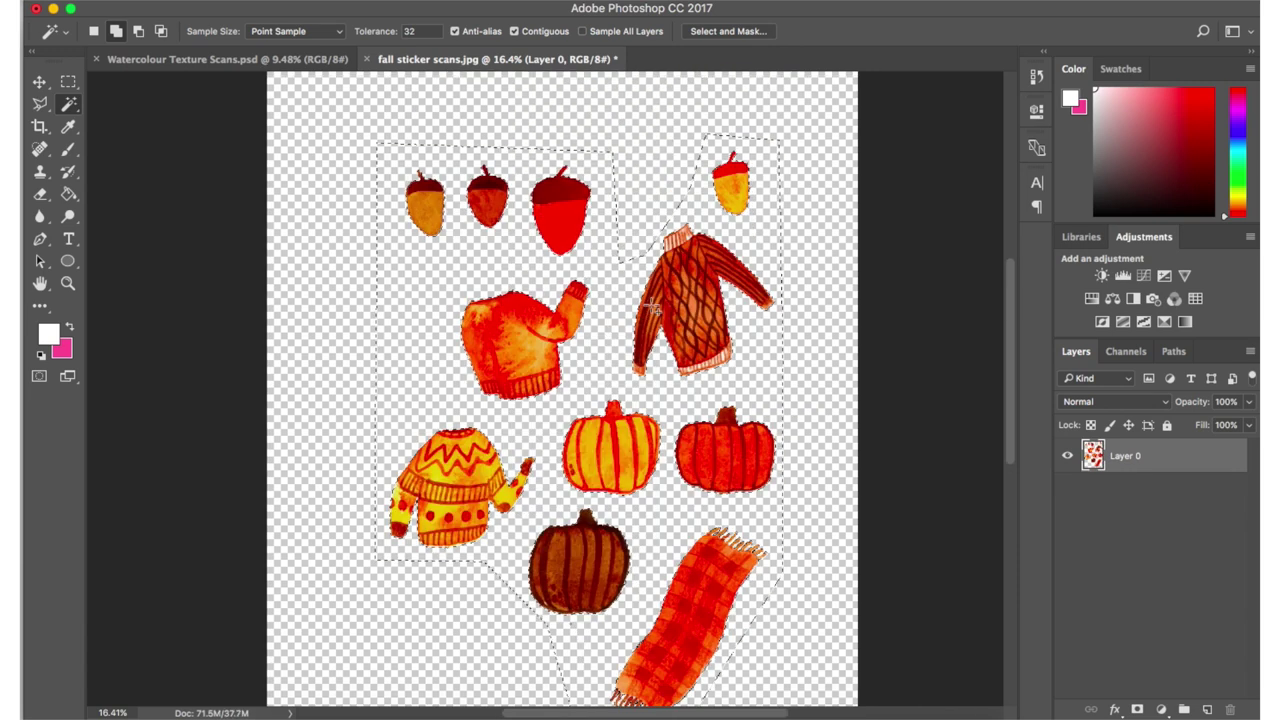
key("super+d")
- Add a new layer, fill it with white using the Paint Bucket, and place it below Layer 0
left_click(1207, 709)
key("g")
left_click(428, 303)
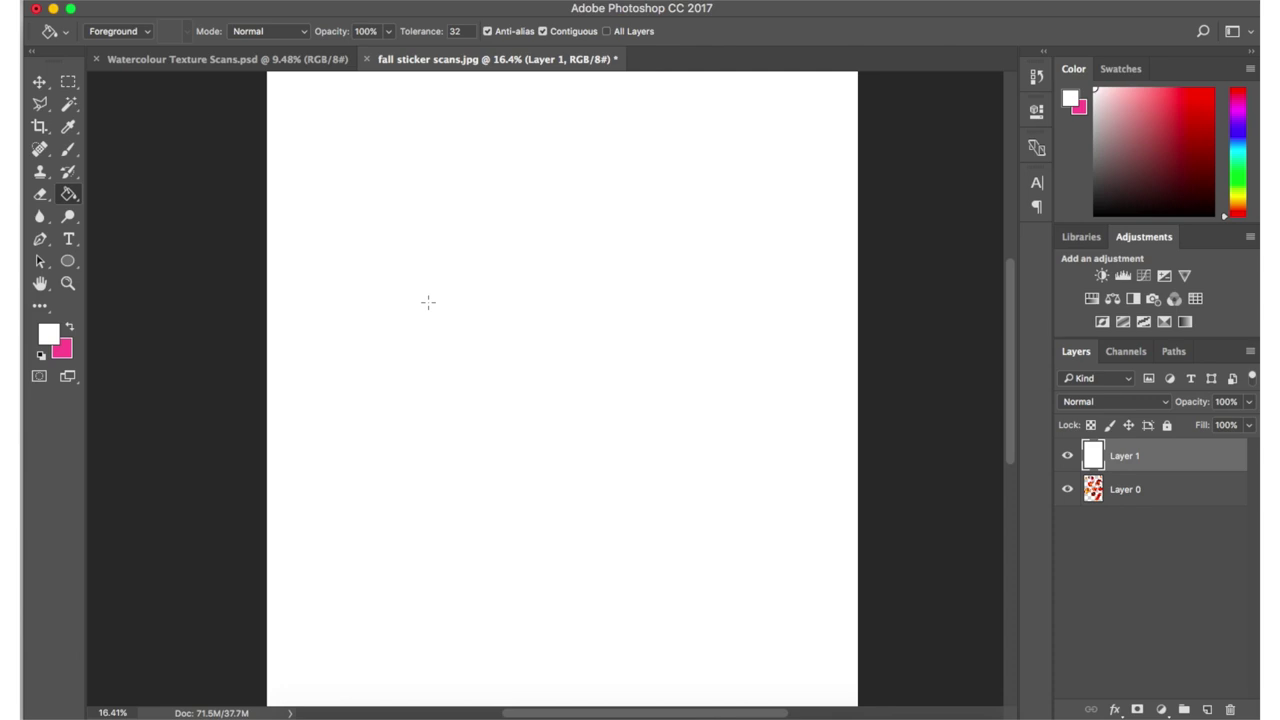
left_click_drag(1196, 462, 1190, 508)
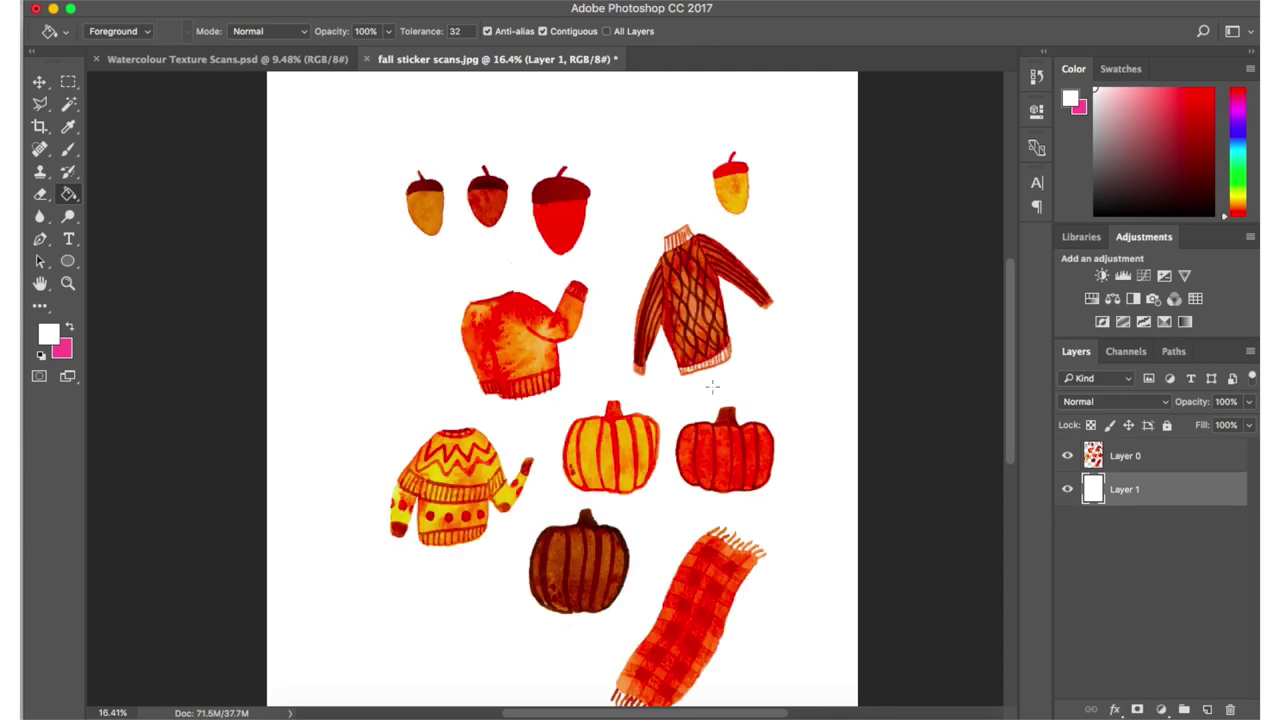
- Draw a rectangular marquee around the leftmost brown acorn
key("m")
left_click_drag(396, 163, 455, 250)
right_click(440, 193)
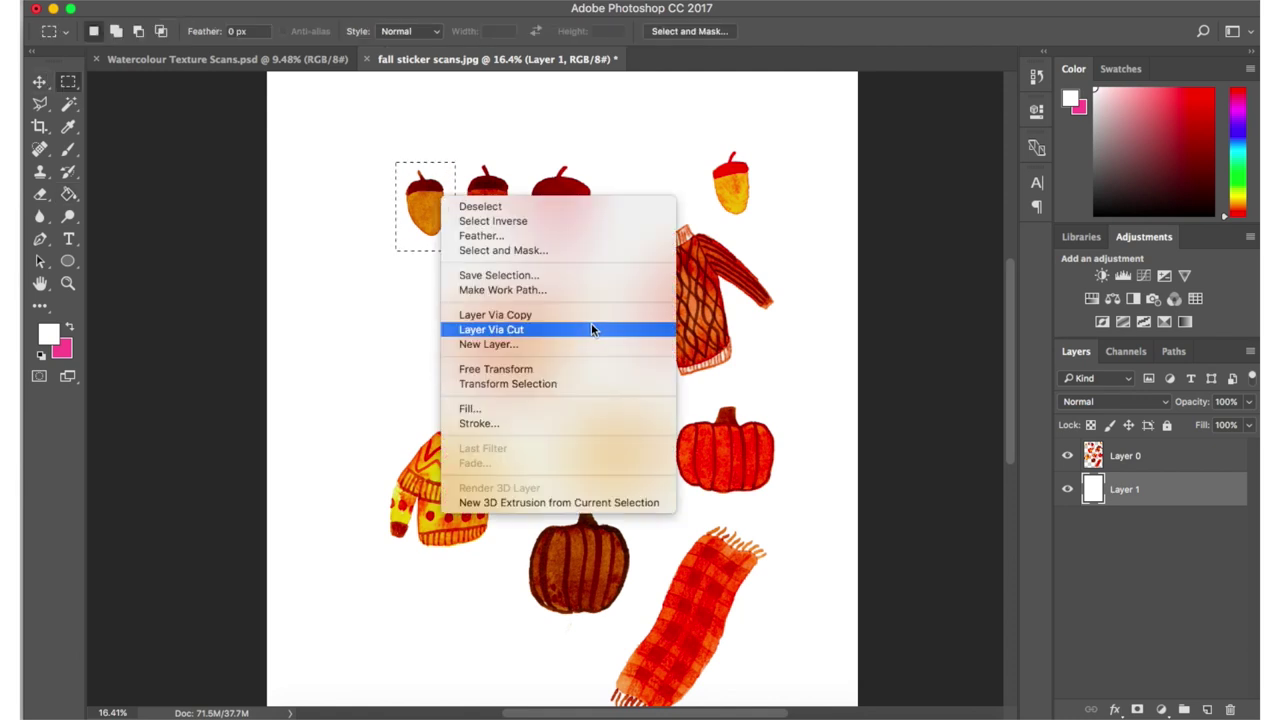
left_click(591, 328)
key("Delete")
left_click(1174, 457)
key("super+alt+z")
key("super+alt+z")
key("super+alt+z")
- Cut the selected leftmost acorn from Layer 0 onto its own layer
left_click(1125, 456)
right_click(434, 205)
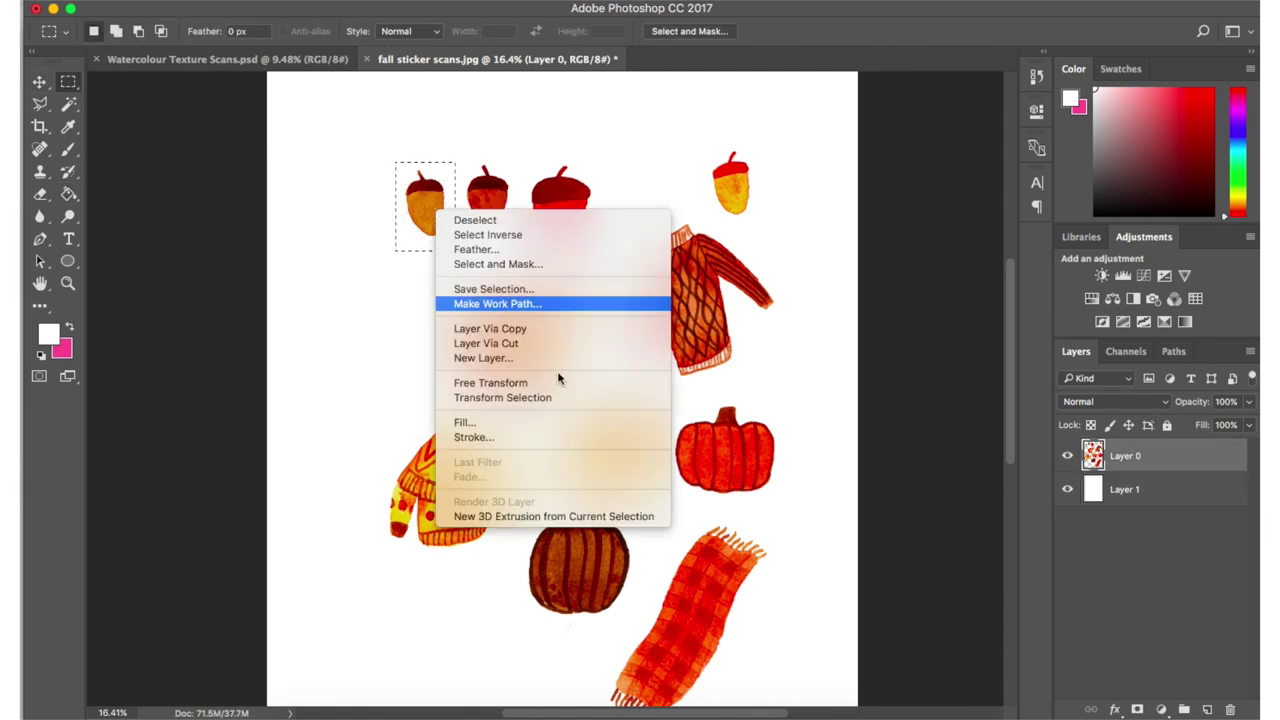
left_click(510, 343)
- Select the second acorn with a rectangular marquee and cut it from Layer 0 onto its own layer
left_click_drag(461, 158, 518, 239)
right_click(492, 207)
left_click(1125, 490)
right_click(492, 212)
left_click(566, 349)
- Select the large red acorn with a rectangular marquee and cut it from Layer 0 onto its own layer
left_click_drag(523, 154, 600, 266)
left_click(1179, 529)
right_click(558, 212)
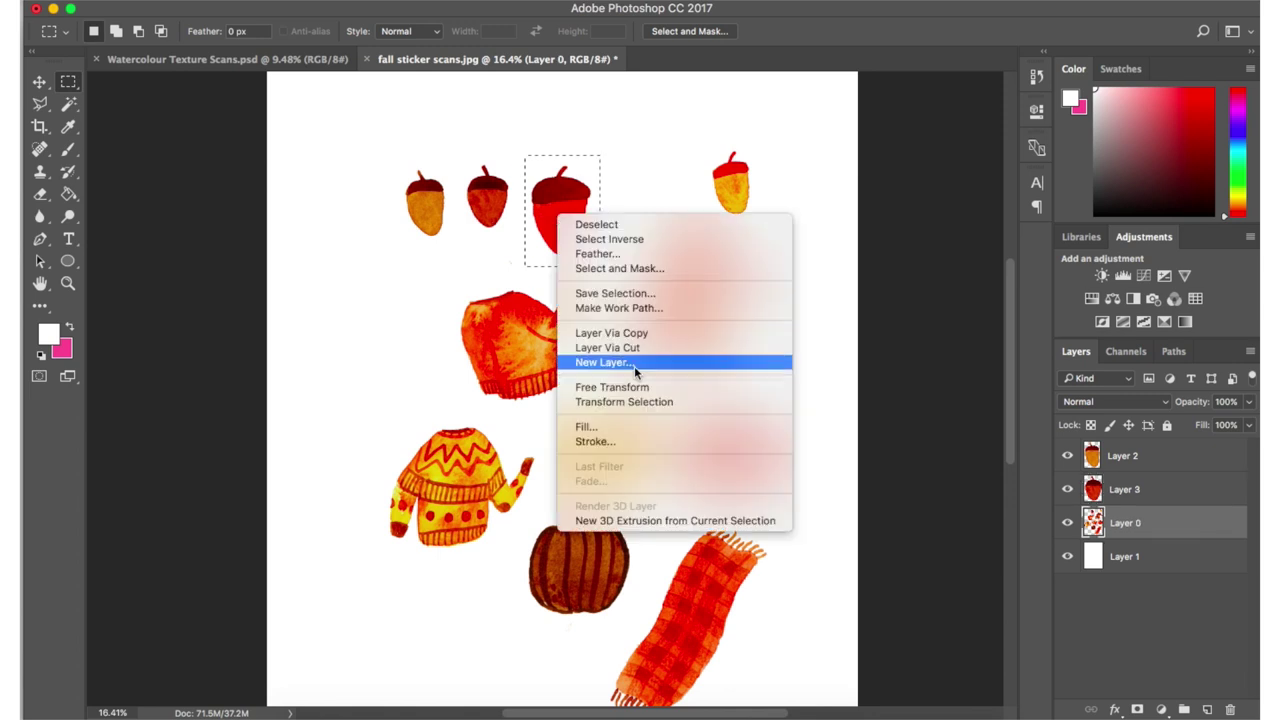
left_click(632, 348)
- Select the yellow acorn with the red cap and cut it from Layer 0 onto its own layer
left_click(1179, 558)
left_click_drag(703, 146, 766, 216)
- Outline the plain orange sweater with the Polygonal Lasso and cut it from Layer 0 onto its own layer
left_click(1127, 590)
key("l")
left_click(440, 298)
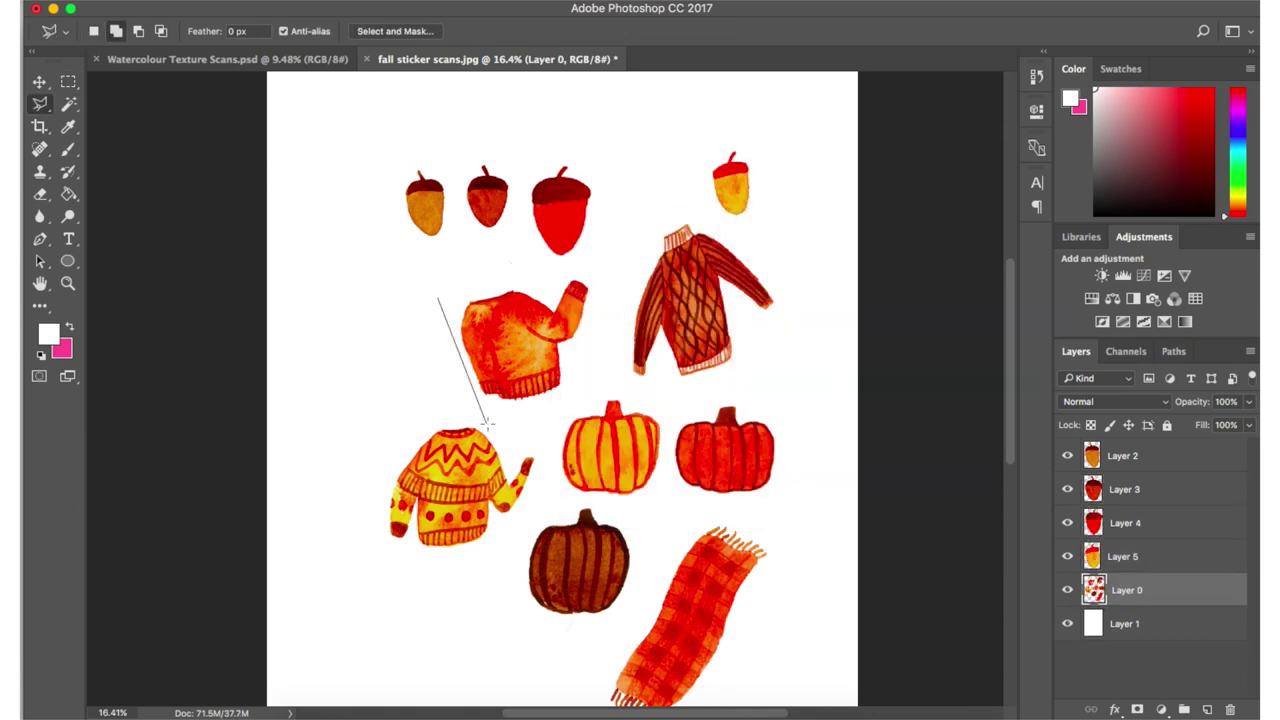
left_click(488, 420)
left_click(606, 382)
left_click(598, 252)
left_click(440, 298)
- Outline the brown cable-knit sweater with the Polygonal Lasso and cut it from Layer 0 onto its own layer
left_click(1127, 623)
left_click(647, 240)
left_click(699, 208)
left_click(813, 321)
left_click(617, 386)
left_click(647, 240)
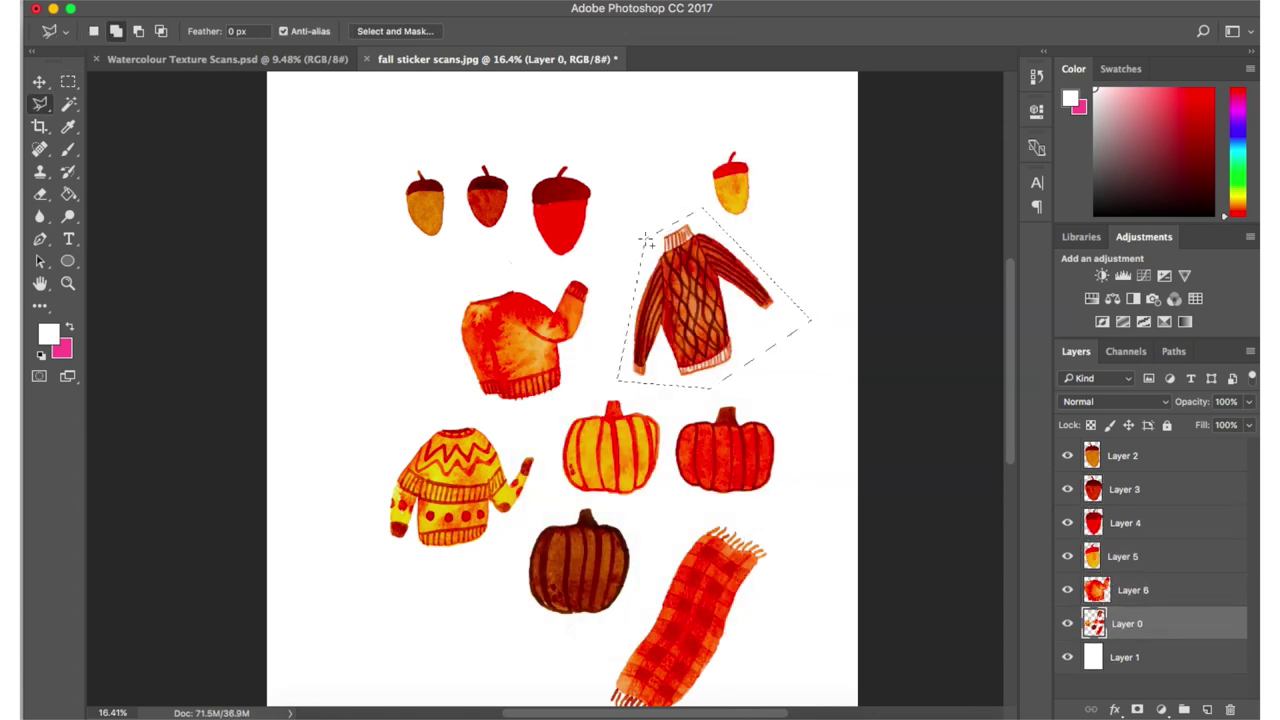
right_click(704, 305)
left_click(807, 440)
- Outline the yellow patterned sweater with the Polygonal Lasso and cut it from Layer 0 onto its own layer
left_click(386, 475)
left_click(390, 556)
left_click(478, 560)
left_click(532, 465)
left_click(437, 420)
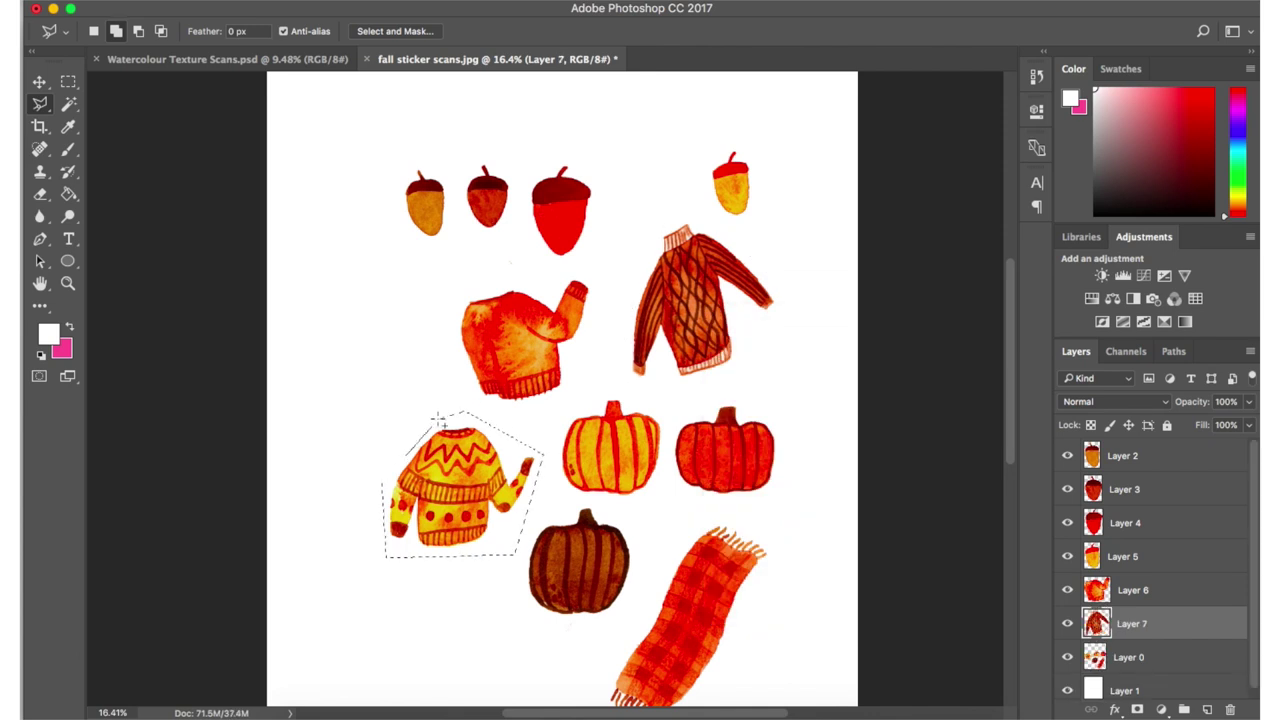
right_click(447, 503)
left_click(538, 534)
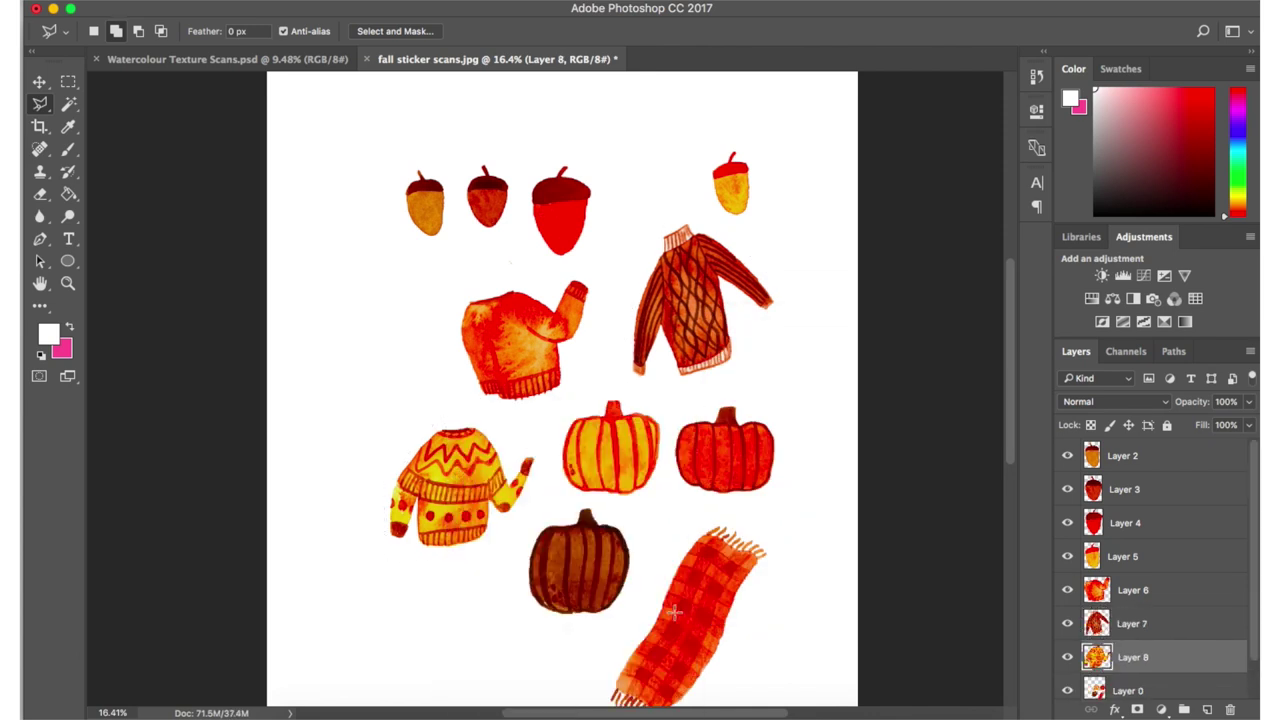
- Activate Layer 0 and outline the yellow striped pumpkin with the Polygonal Lasso
scroll(1150, 600, "down", 2)
left_click(1127, 648)
left_click(586, 394)
left_click(658, 392)
left_click(679, 415)
left_click(657, 503)
left_click(562, 510)
left_click(586, 394)
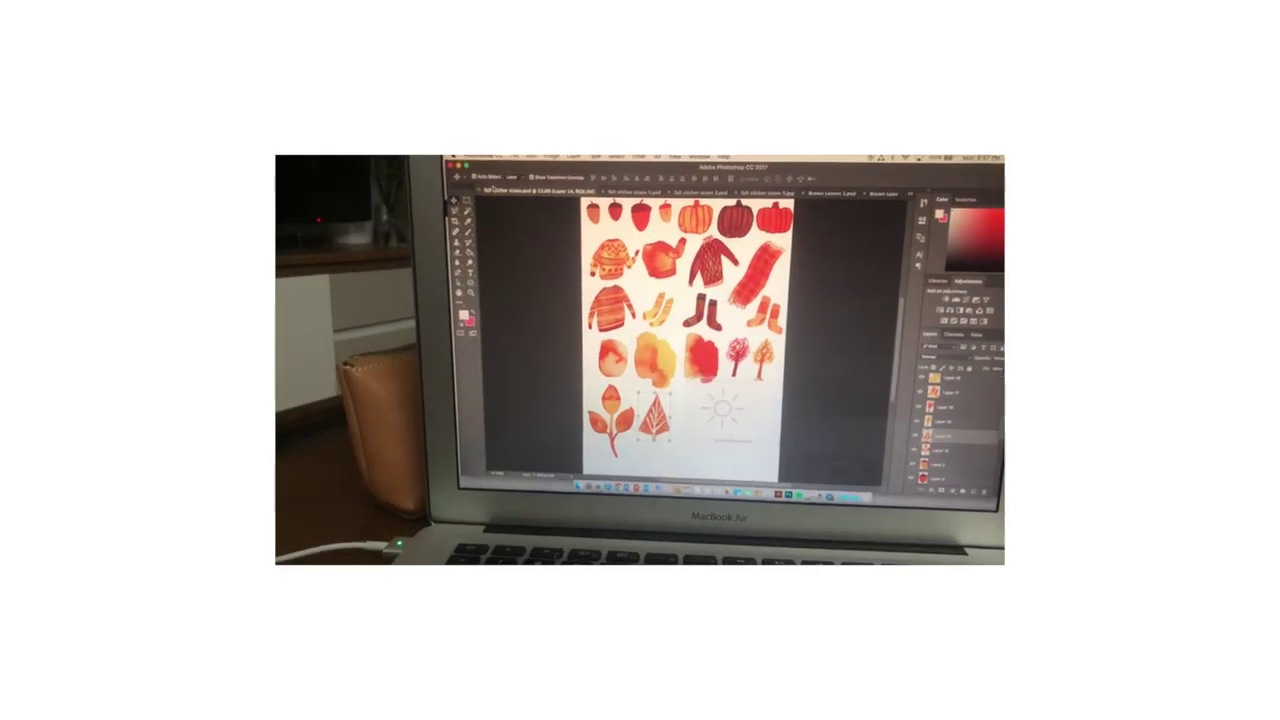